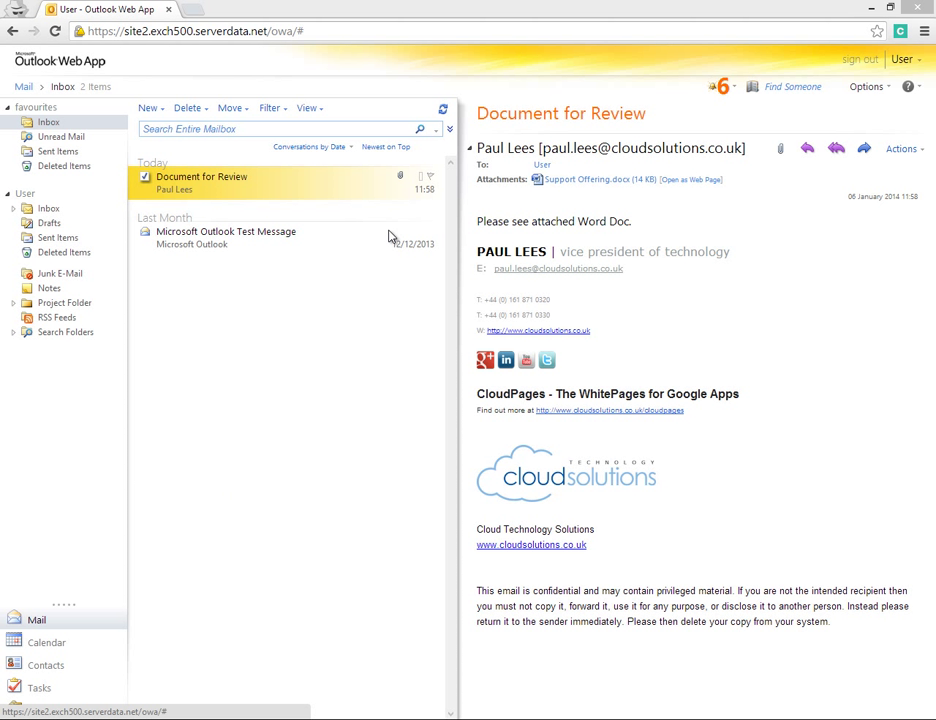
Step: Read the test message, then browse Inbox > Other Stuff and Project Folder > Cloud Technology Solutions
left_click(211, 240)
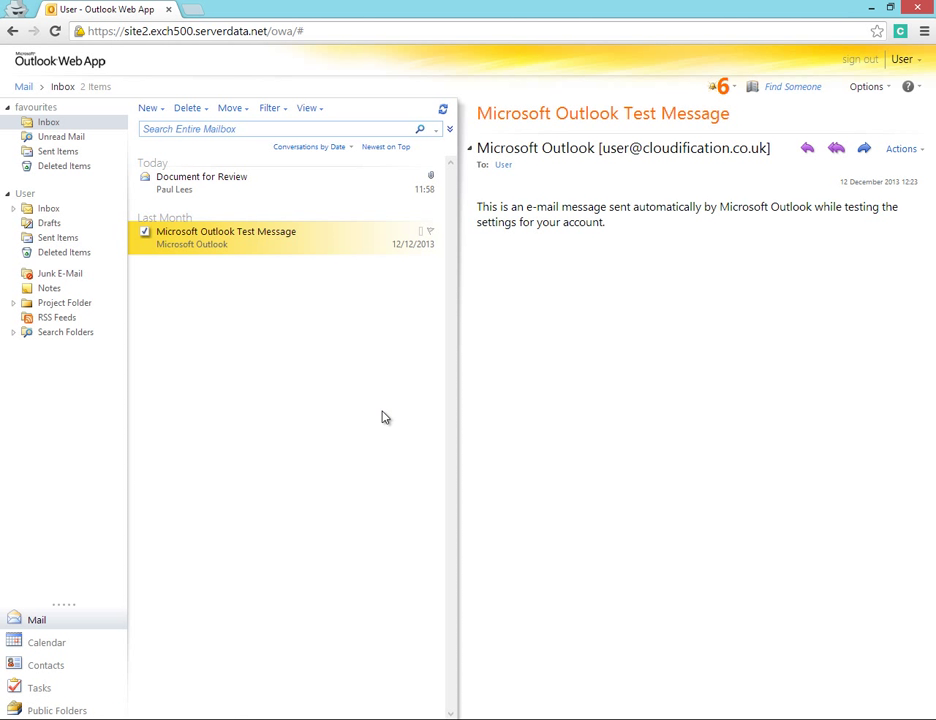
left_click(14, 209)
left_click(57, 225)
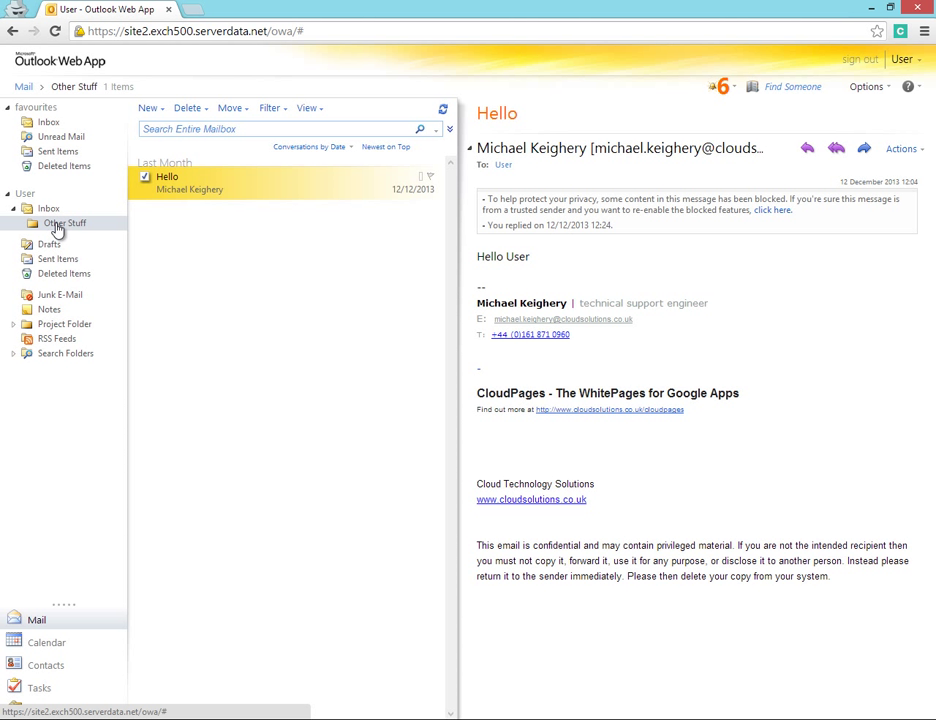
left_click(13, 325)
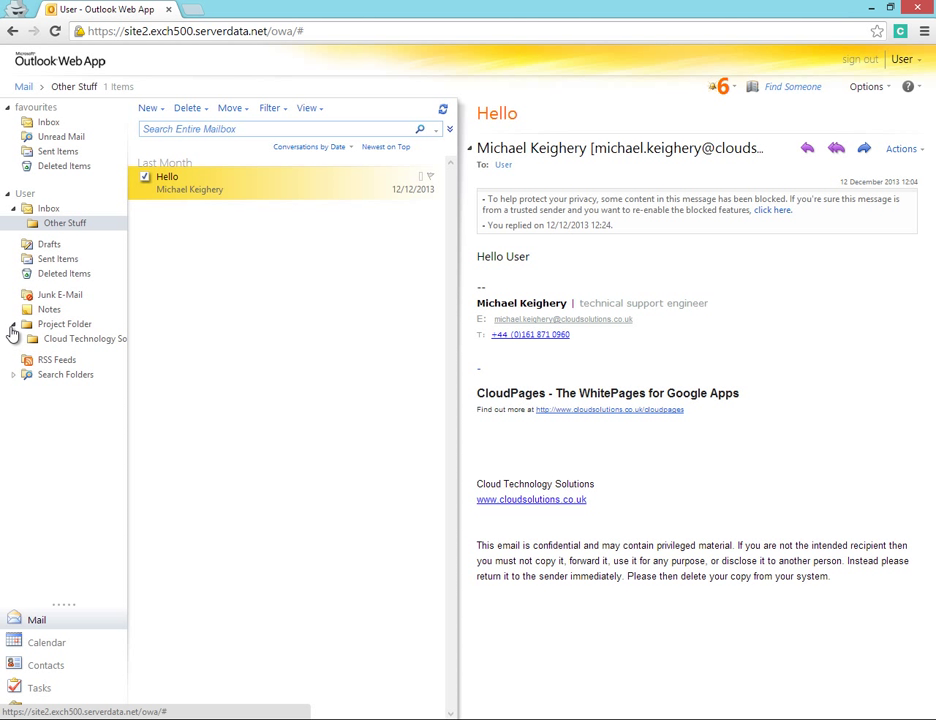
left_click(72, 341)
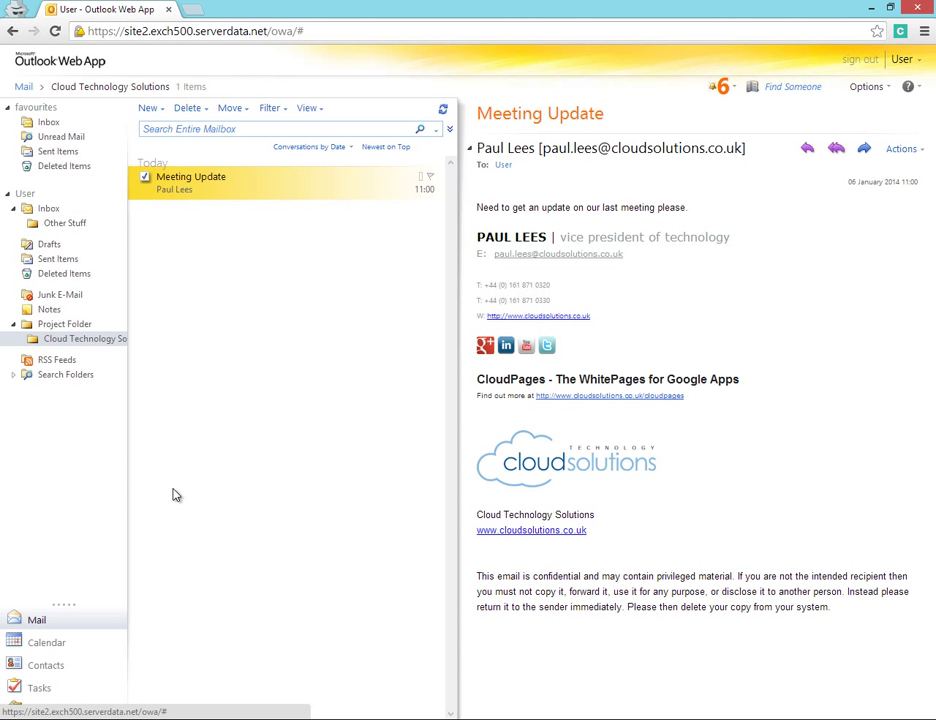
Step: Review the Calendar, Contacts and Tasks views, then open Public Folders > Company Information
left_click(47, 648)
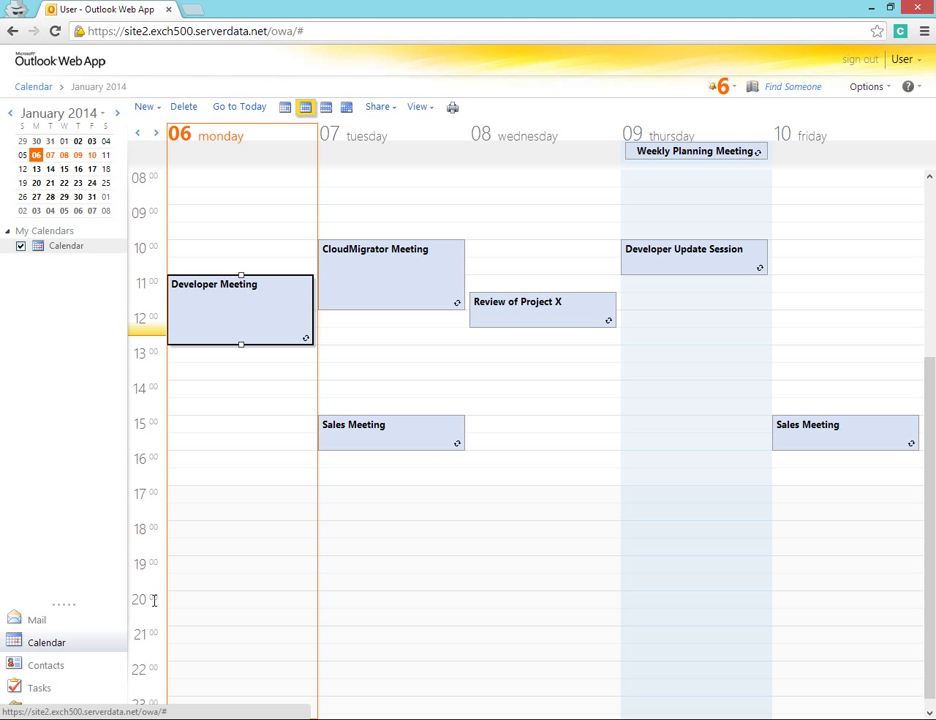
left_click_drag(230, 326, 478, 334)
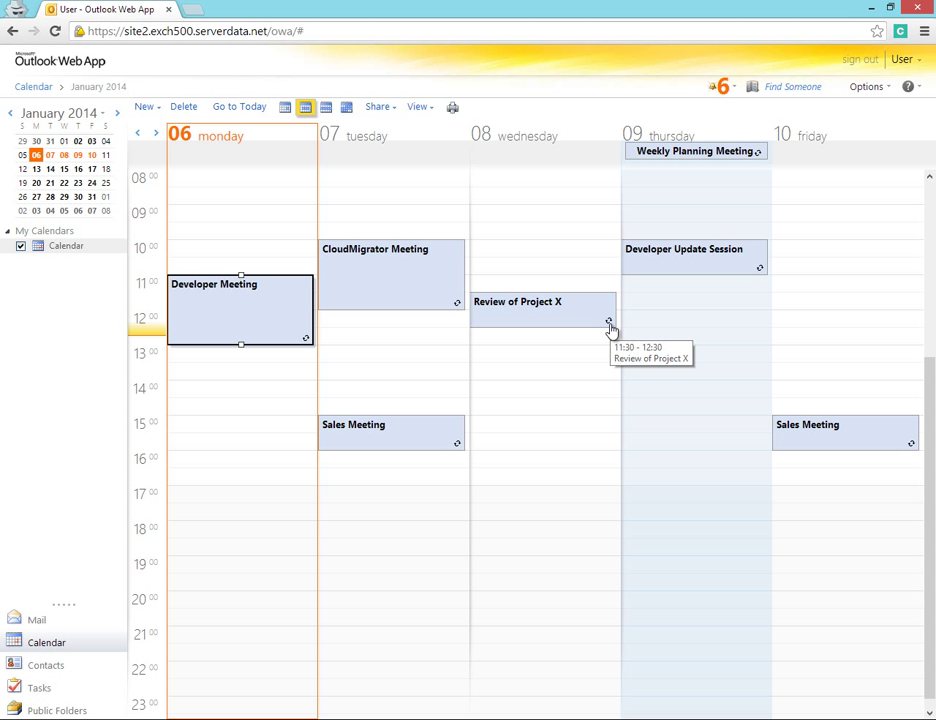
left_click(43, 667)
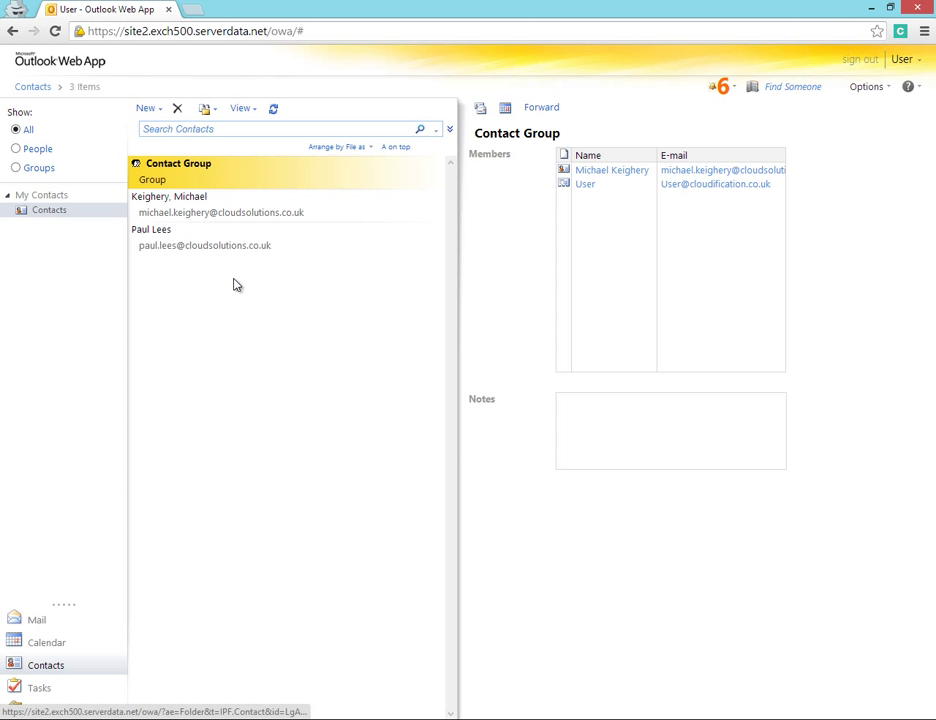
left_click(34, 690)
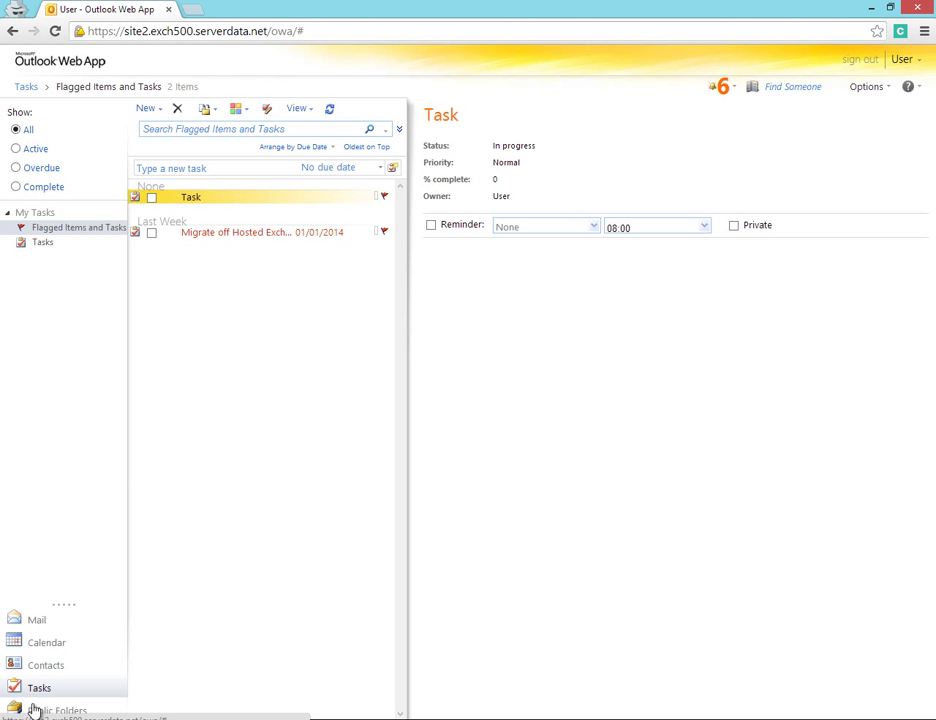
left_click(38, 711)
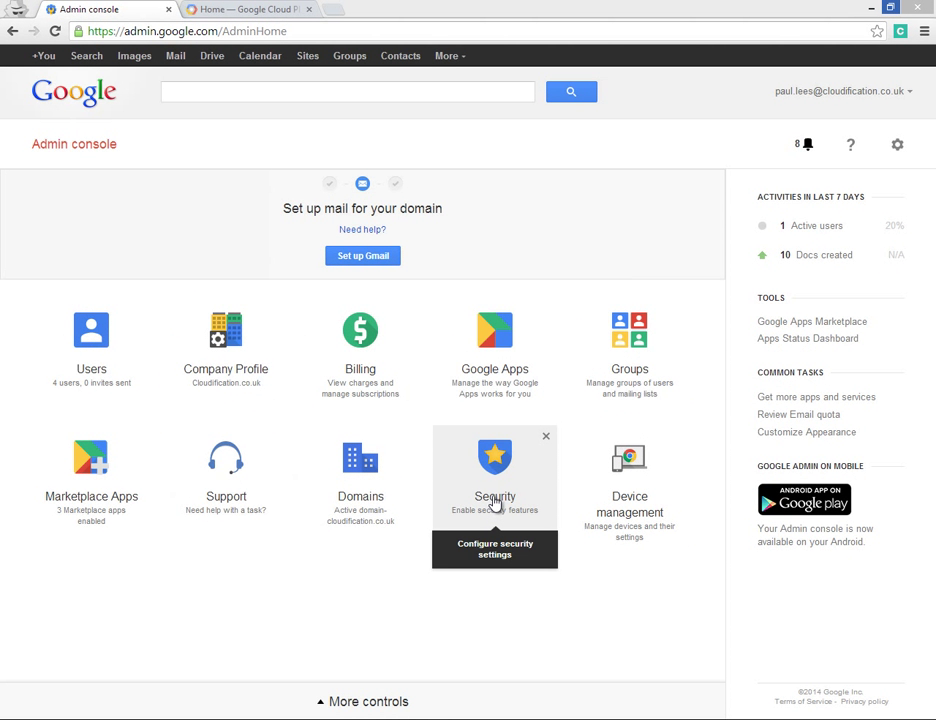
Step: Confirm Enable API access is on under Security, then show Advanced settings
left_click(494, 502)
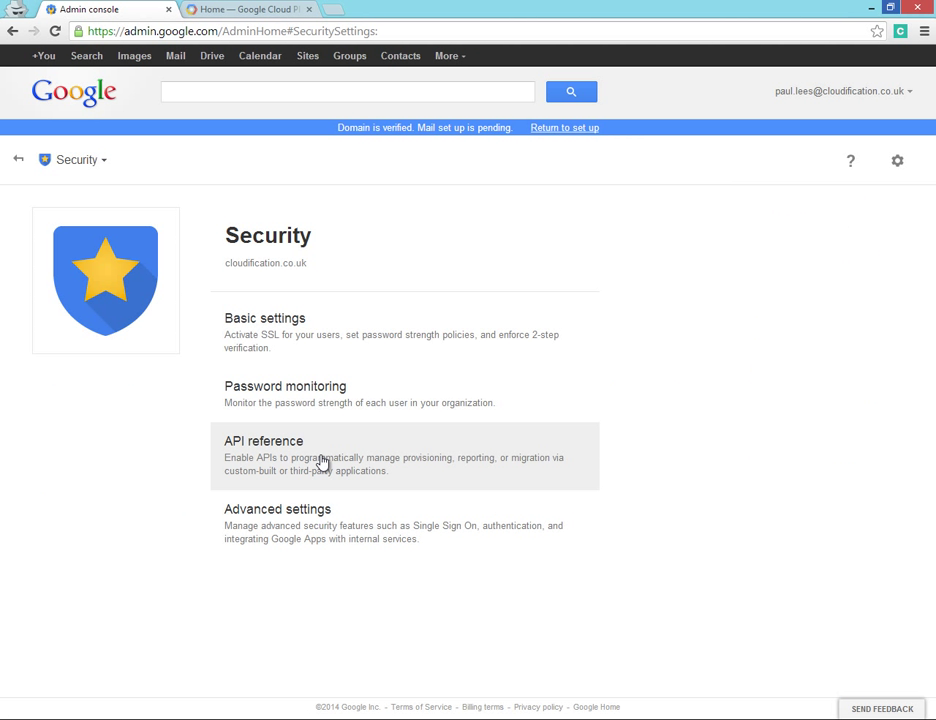
left_click(322, 462)
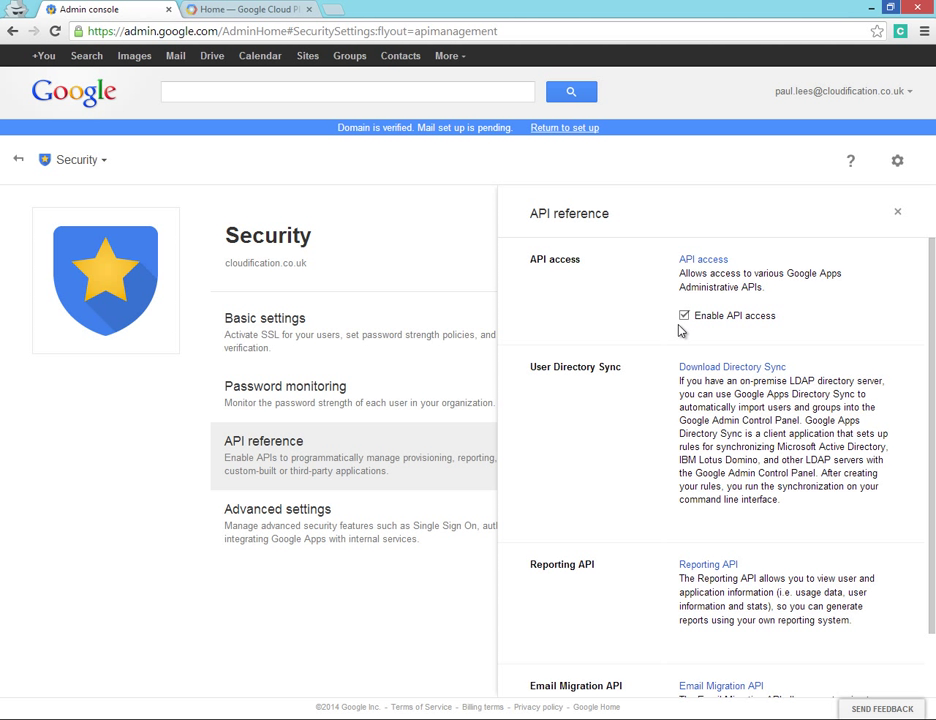
left_click(295, 534)
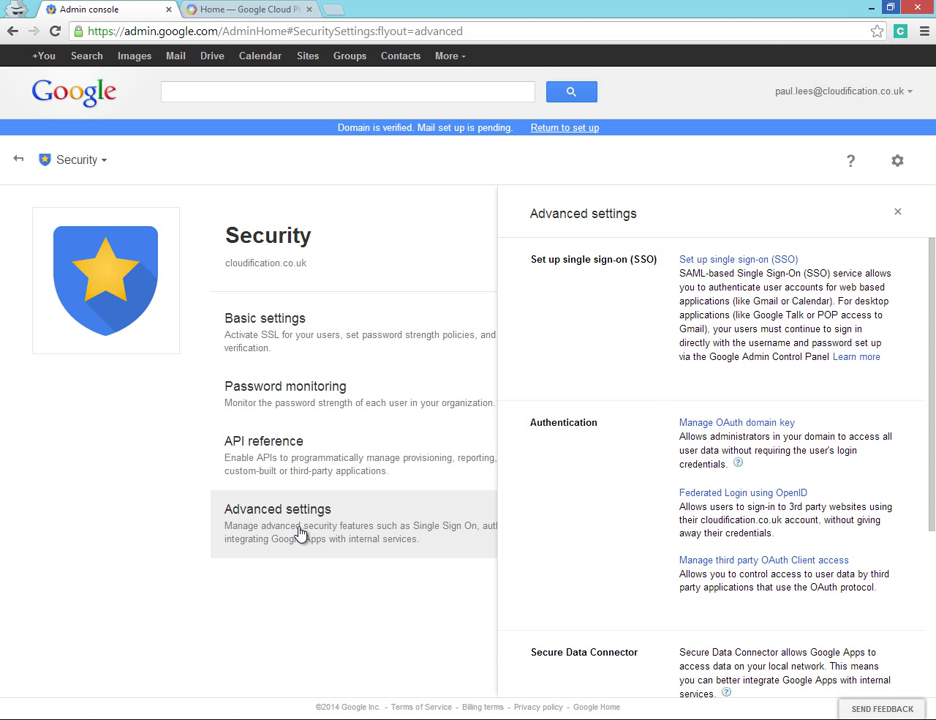
Step: Check the OAuth consumer key and all-API access settings, then move to Google Cloud Platform
left_click(719, 423)
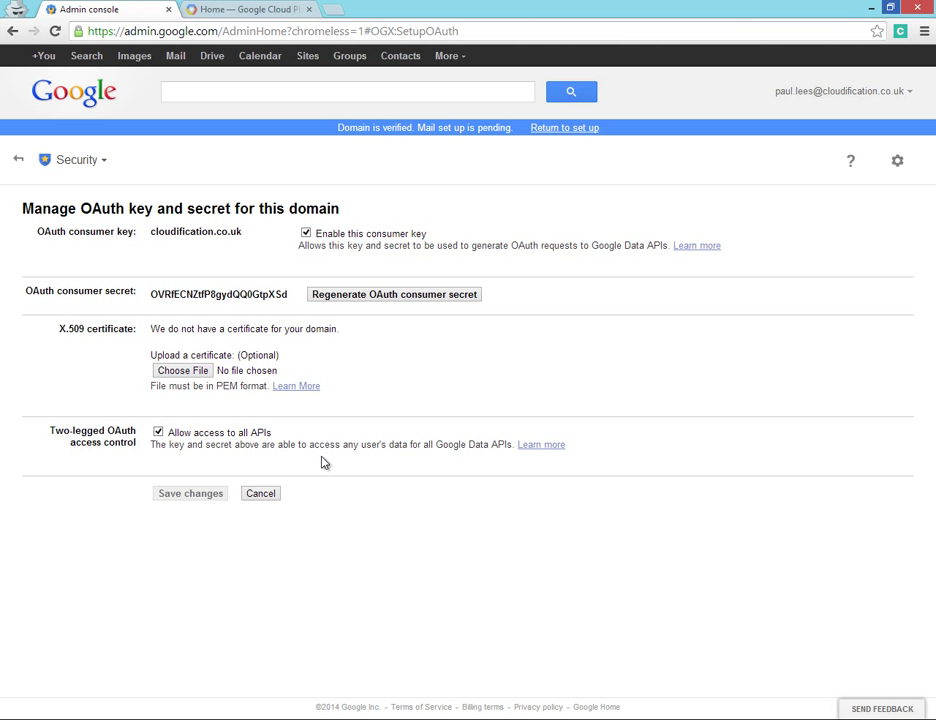
left_click(252, 11)
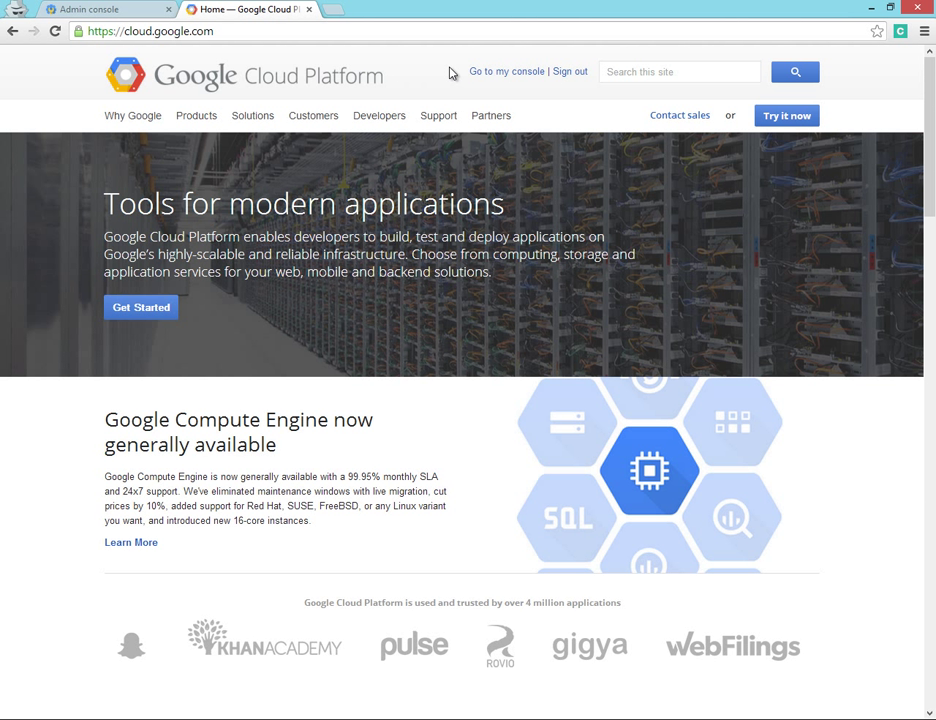
Step: Create a Developers Console project named 'My Migration', accepting the Terms of Service
left_click(495, 74)
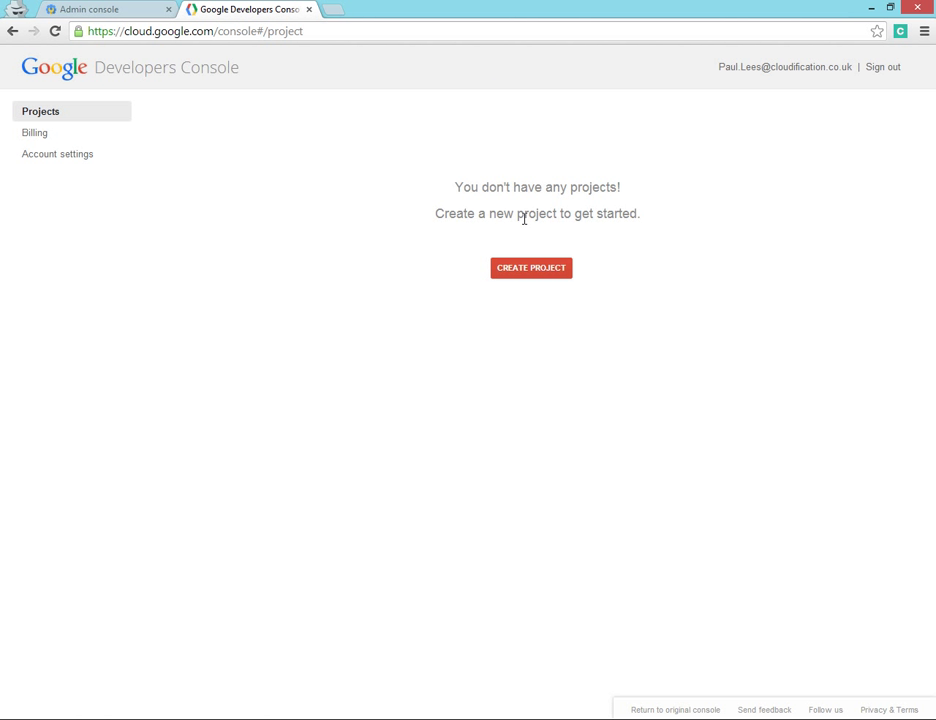
left_click(528, 271)
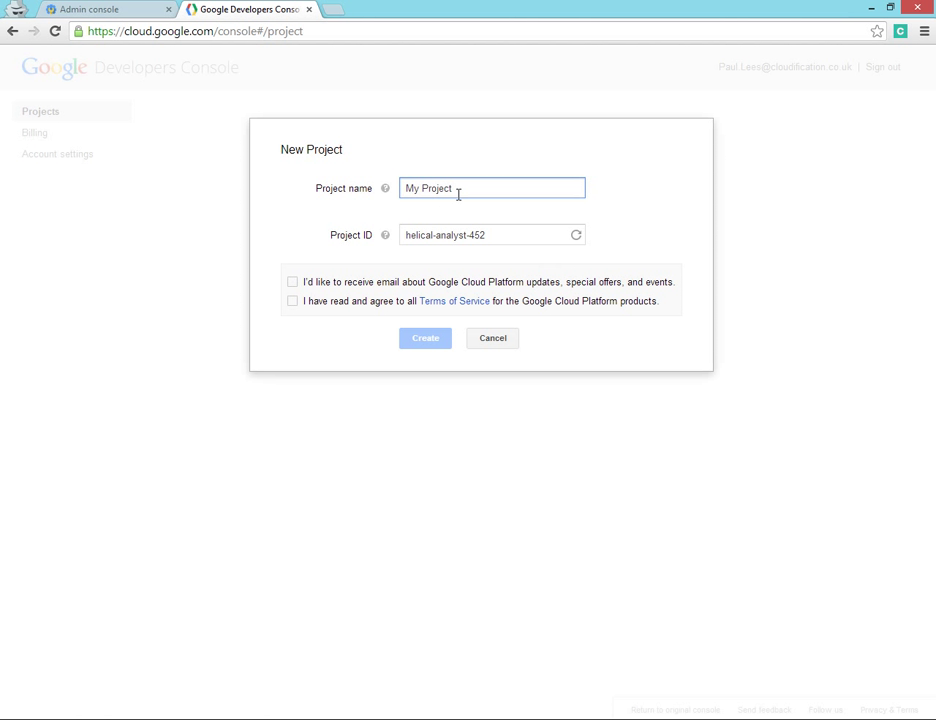
left_click_drag(453, 188, 393, 188)
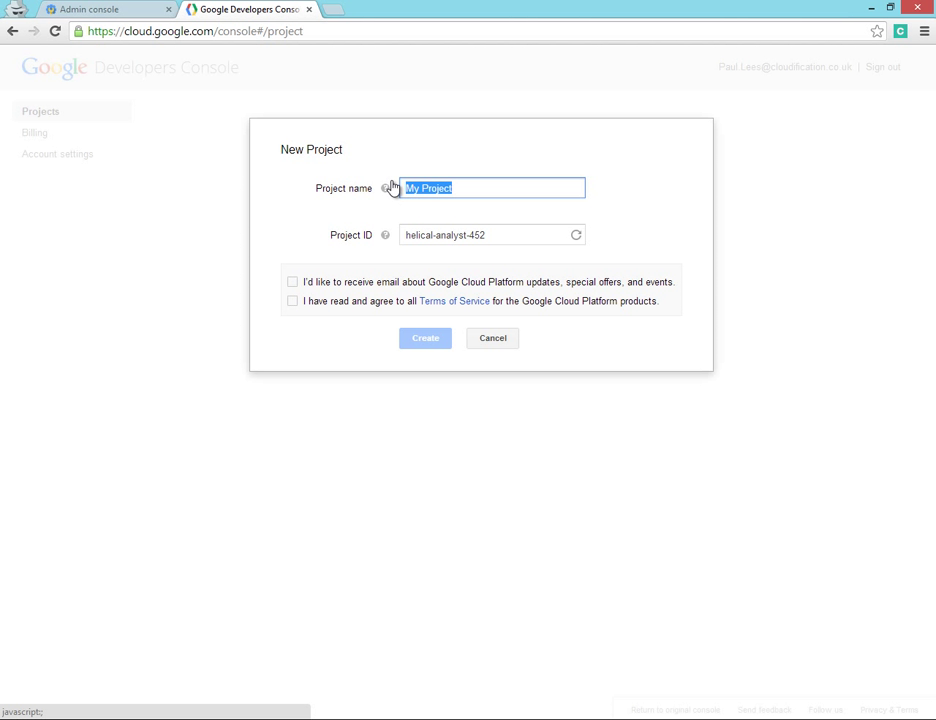
type("My Migration")
left_click(293, 301)
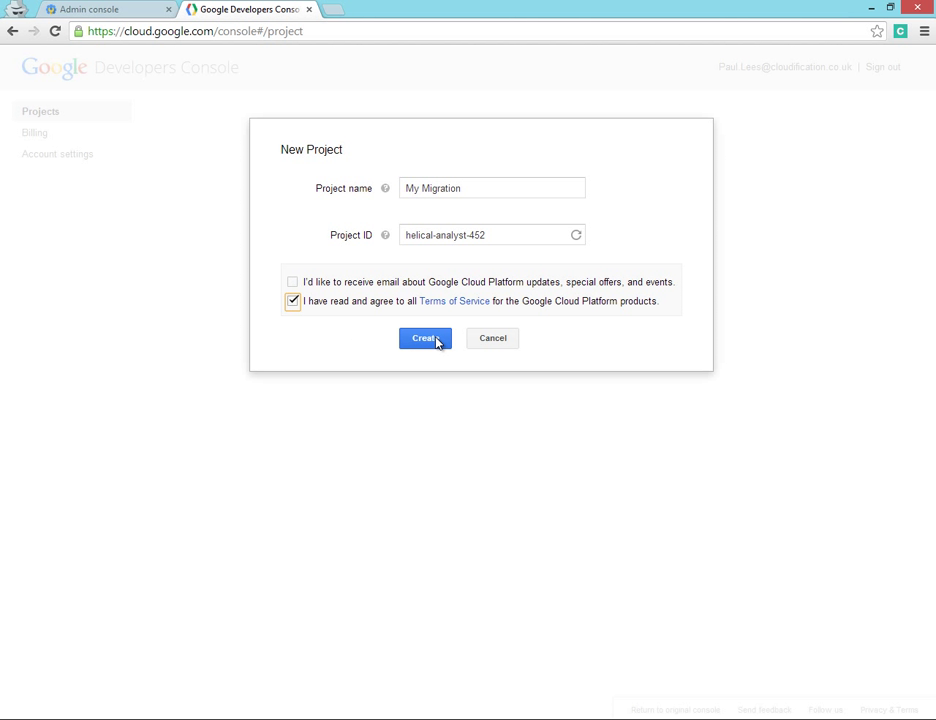
left_click(426, 339)
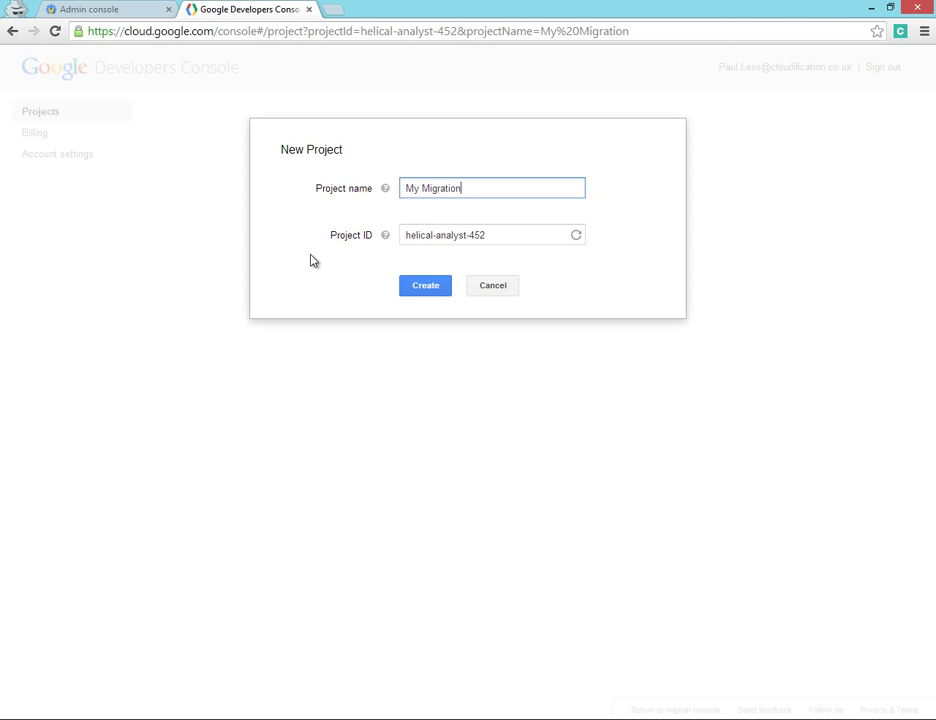
left_click(420, 290)
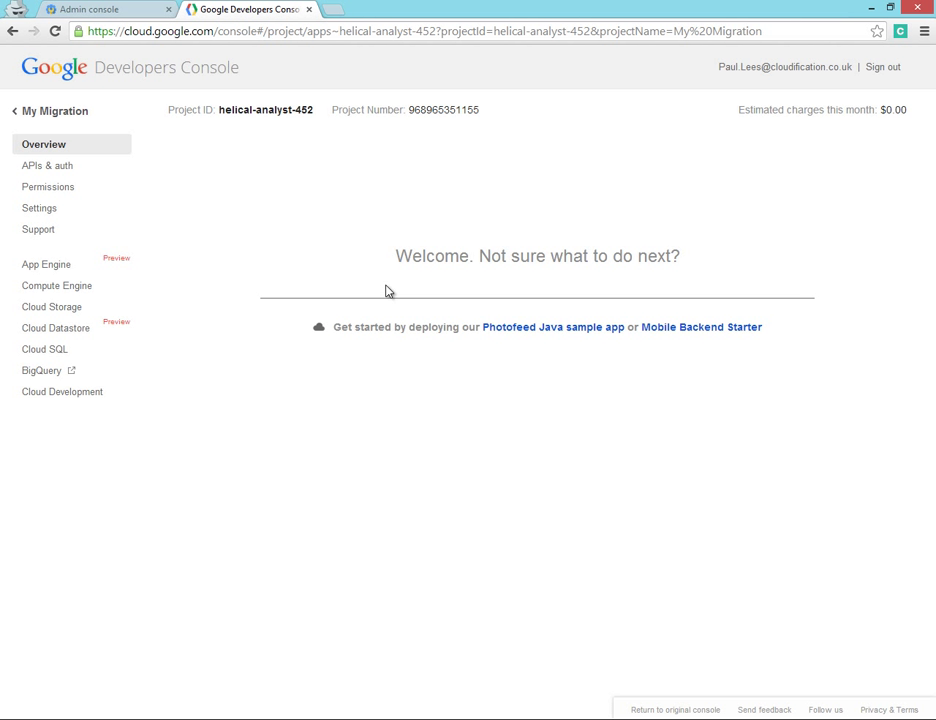
Step: Turn on the Groups Migration API in the project's API list, accepting its terms
left_click(58, 172)
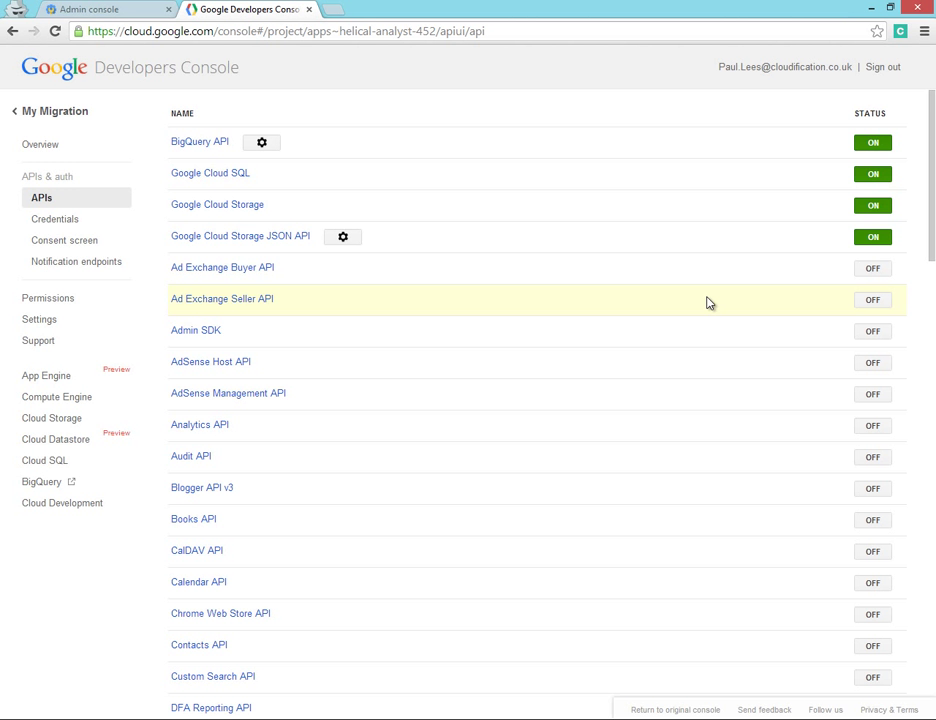
scroll(706, 303, "down", 4)
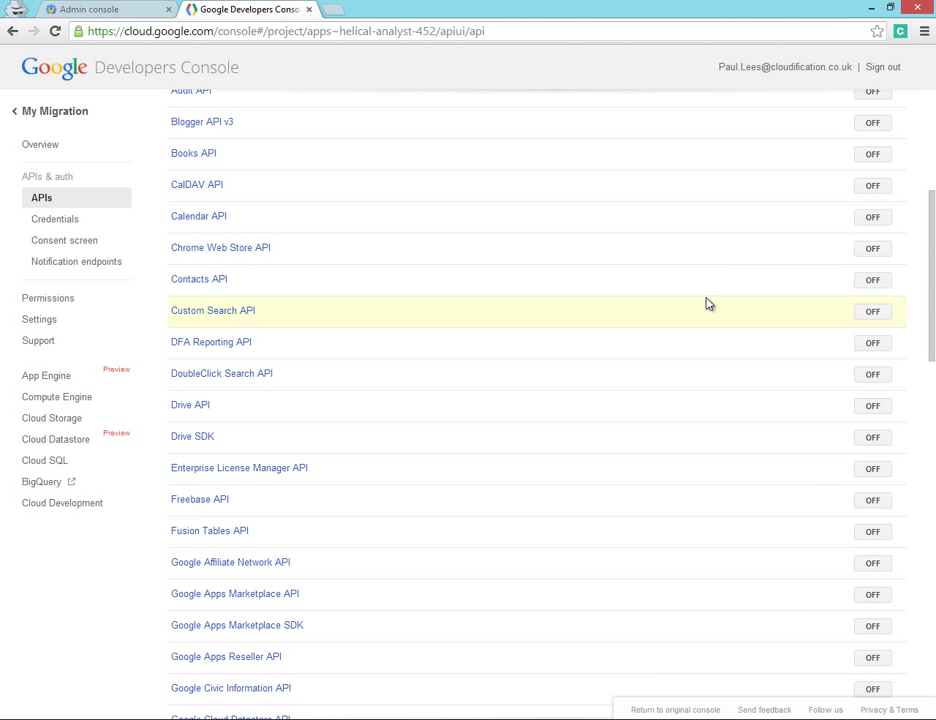
scroll(706, 303, "down", 2)
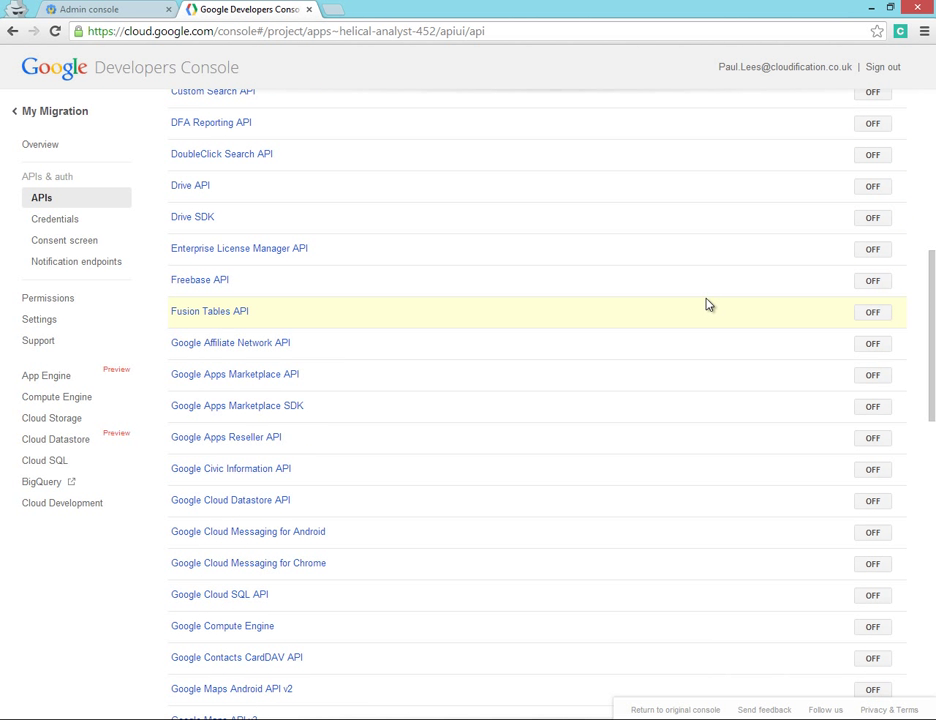
scroll(706, 303, "down", 3)
scroll(706, 303, "down", 4)
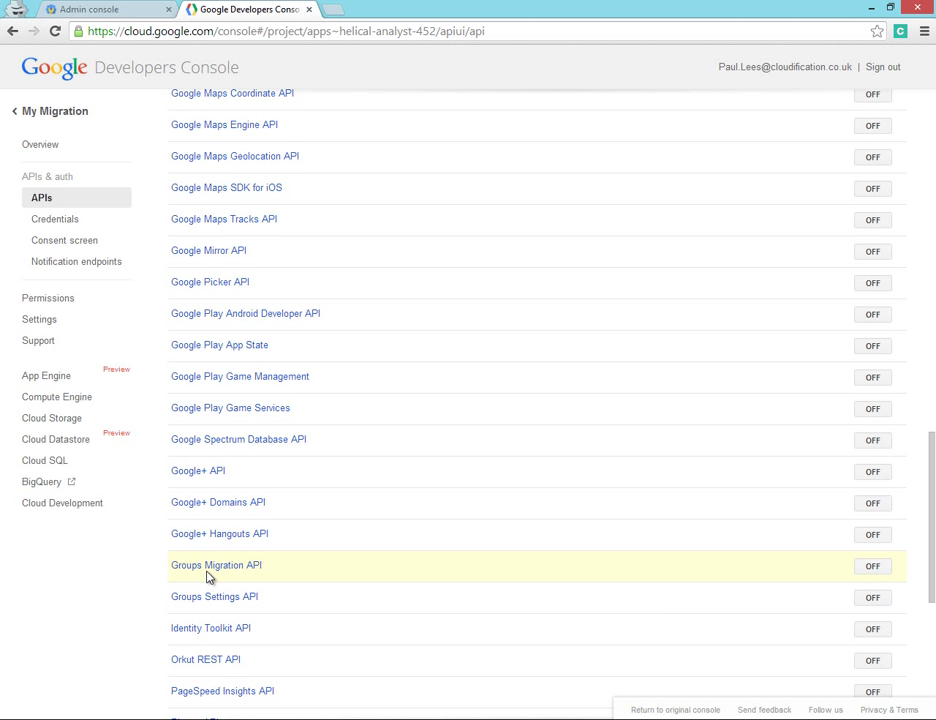
left_click(868, 572)
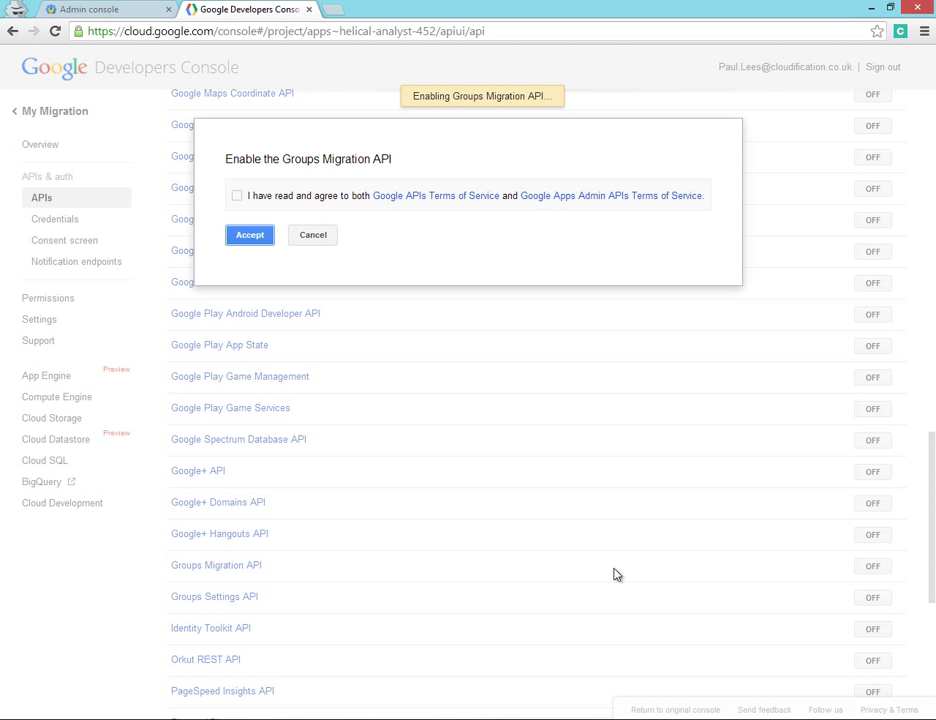
left_click(237, 197)
left_click(249, 236)
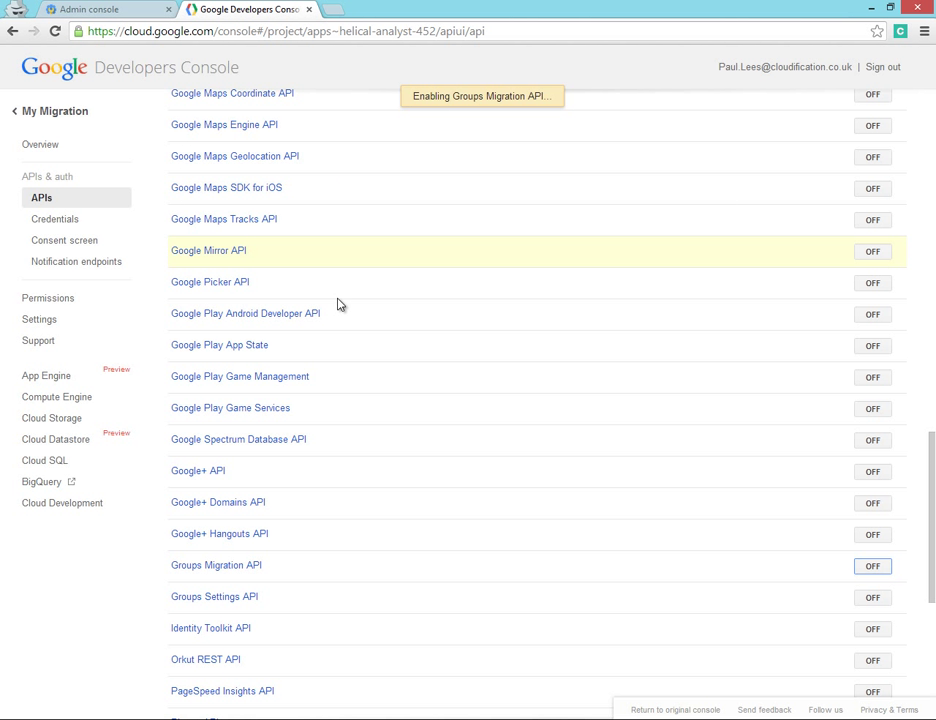
Step: Turn on the Tasks API, accepting its terms, and go to Credentials
scroll(430, 340, "down", 5)
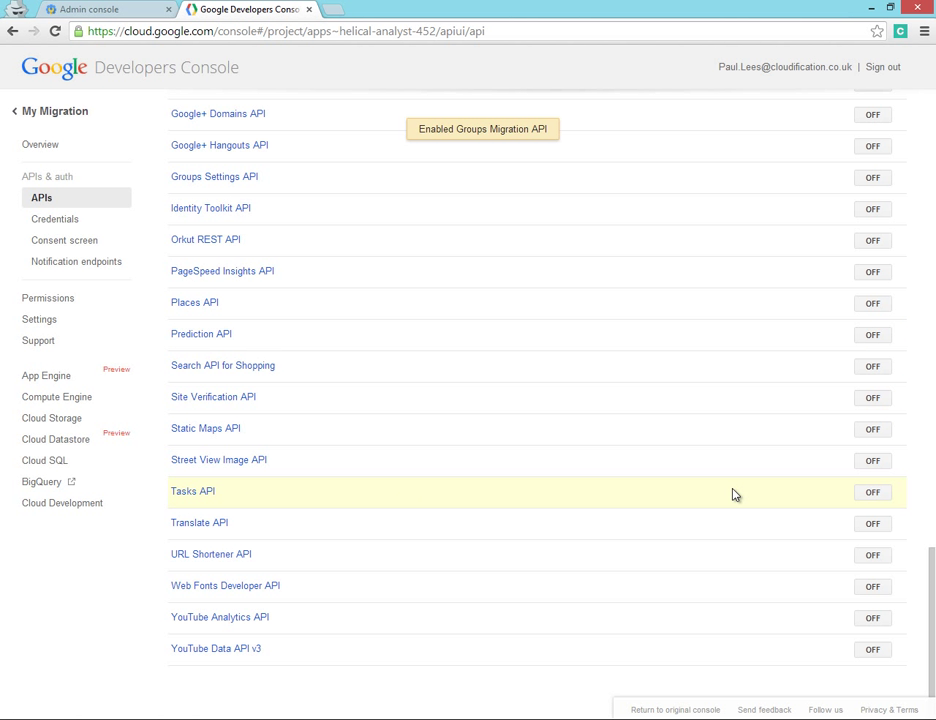
left_click(872, 493)
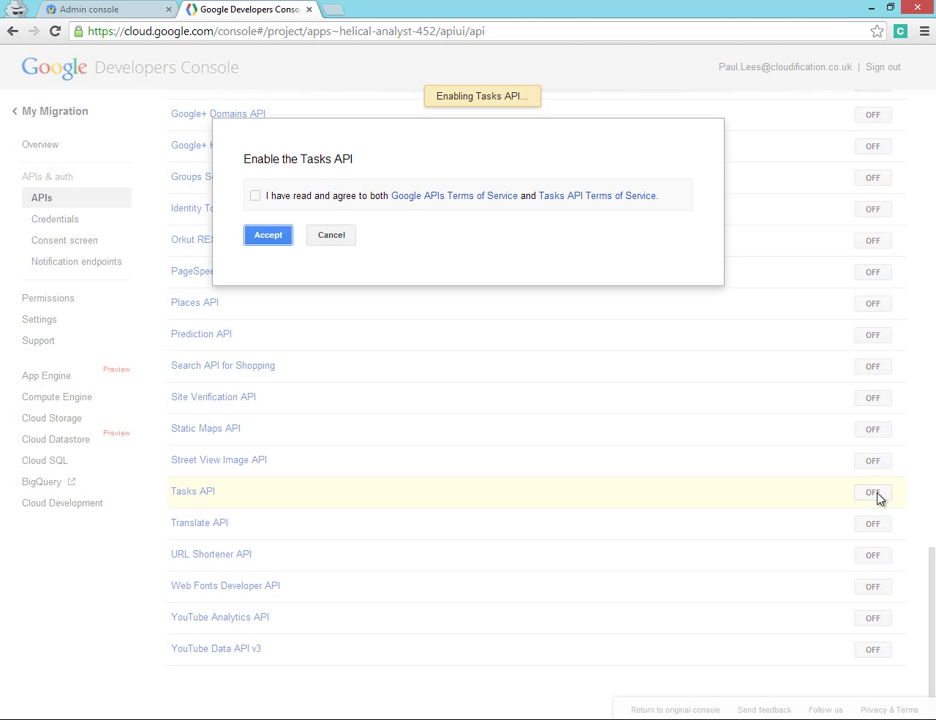
left_click(255, 199)
left_click(268, 236)
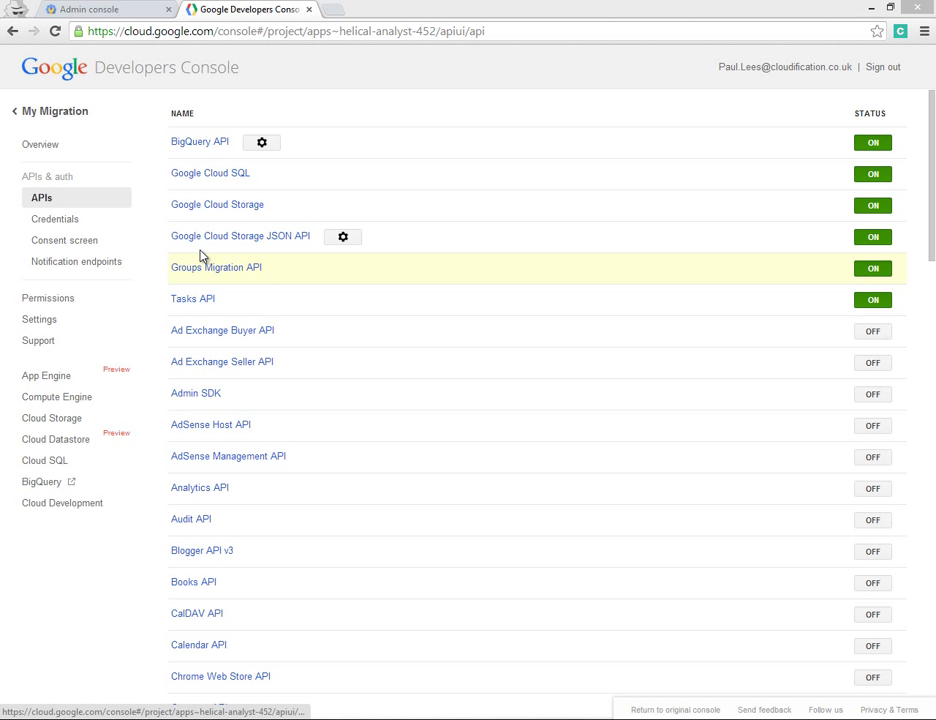
left_click(45, 224)
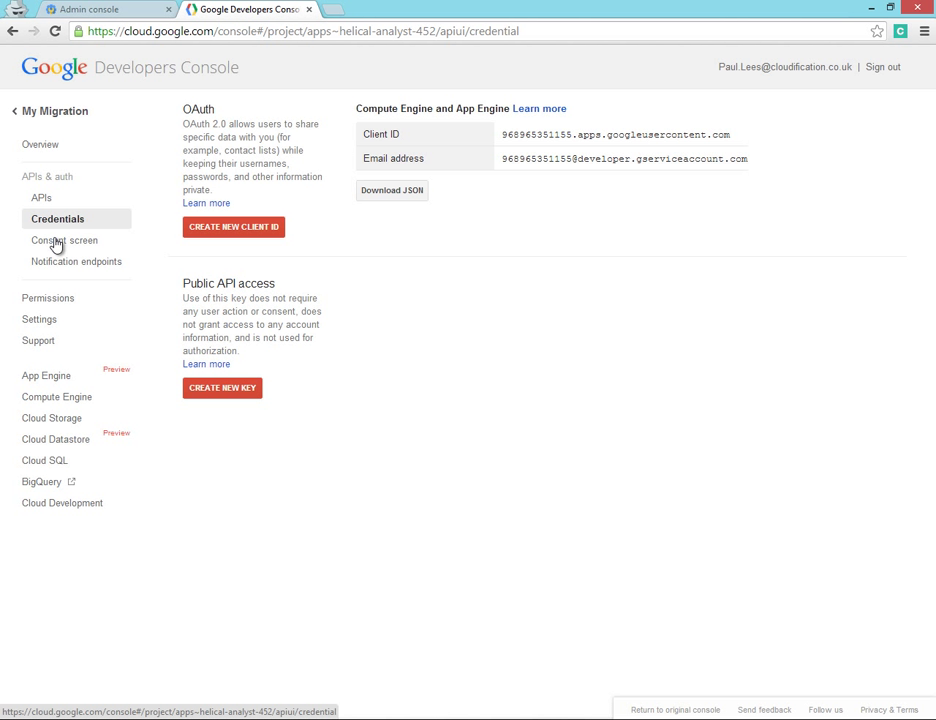
Step: Create a browser API key allowing any referer and select the key for copying
left_click(216, 397)
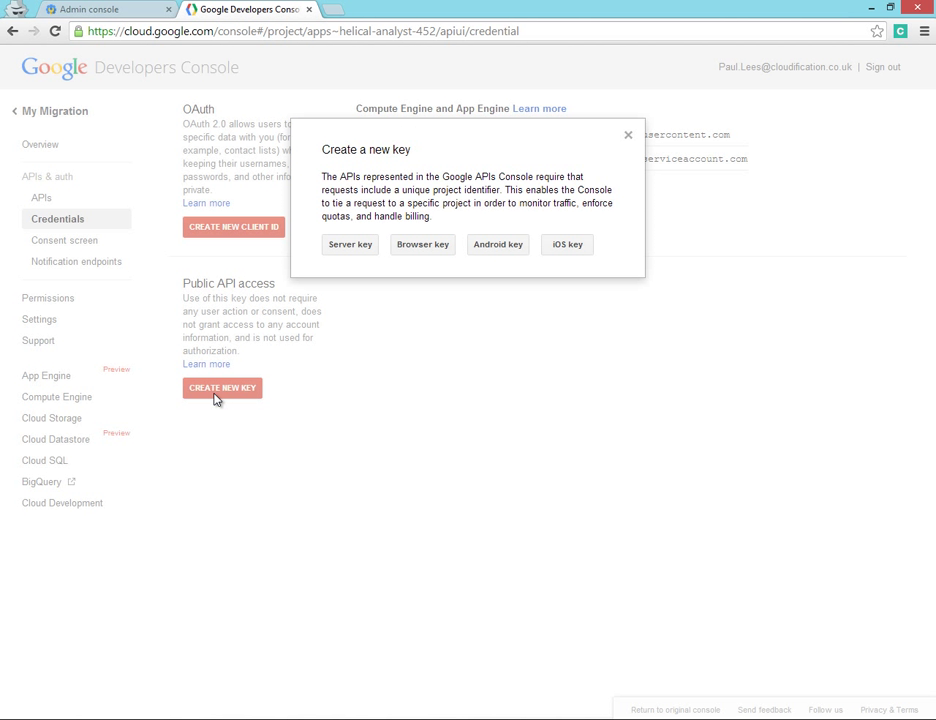
left_click(438, 247)
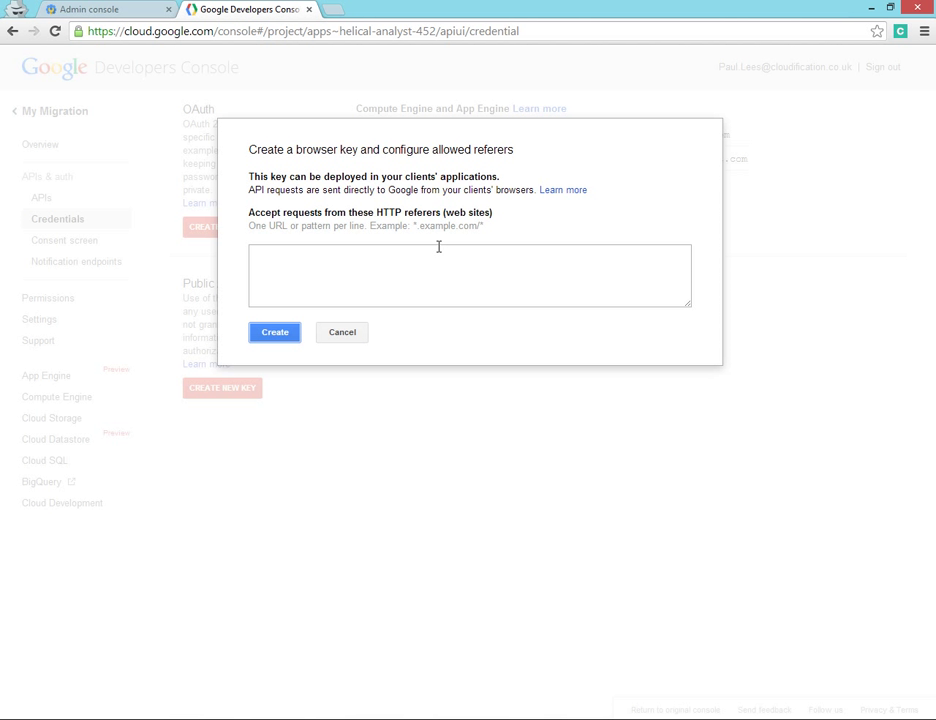
left_click(278, 339)
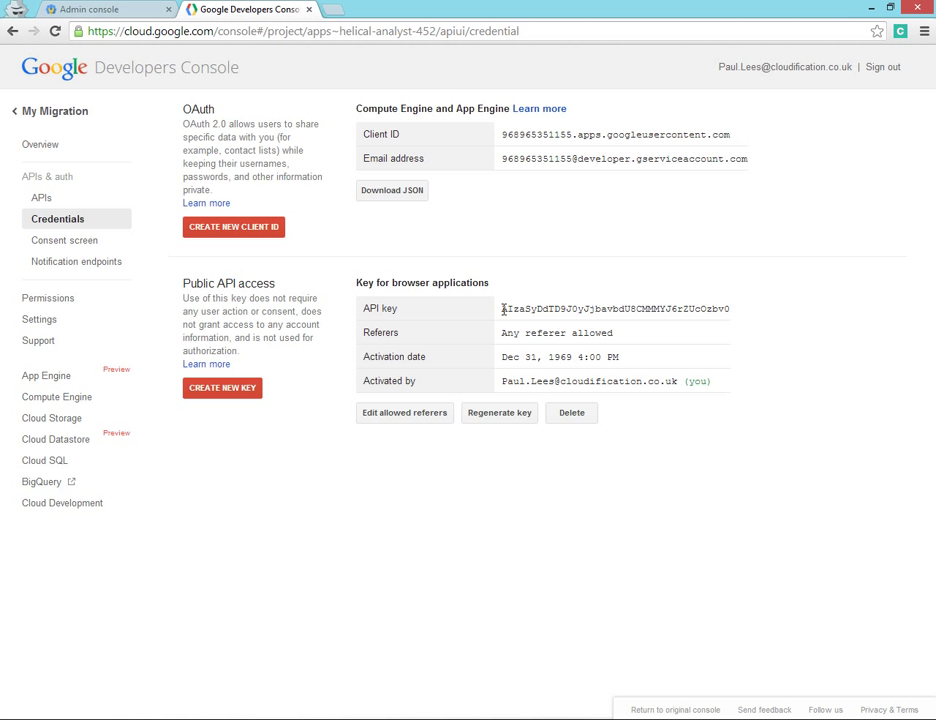
left_click_drag(503, 309, 729, 307)
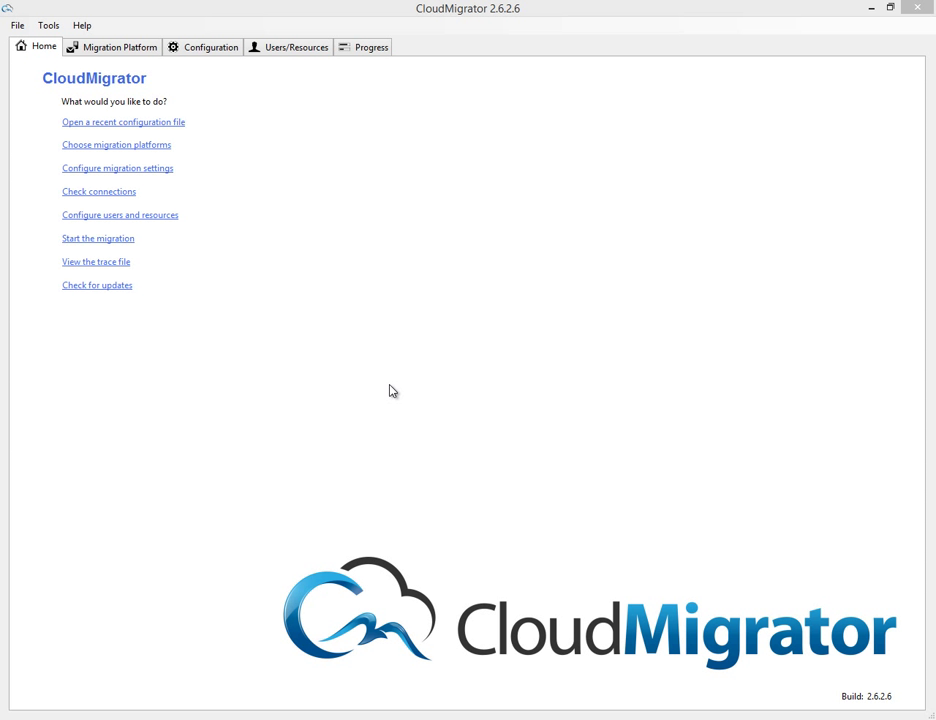
Step: Make Office 365/Exchange the source platform and select Intermedia's autodiscover address
left_click(127, 51)
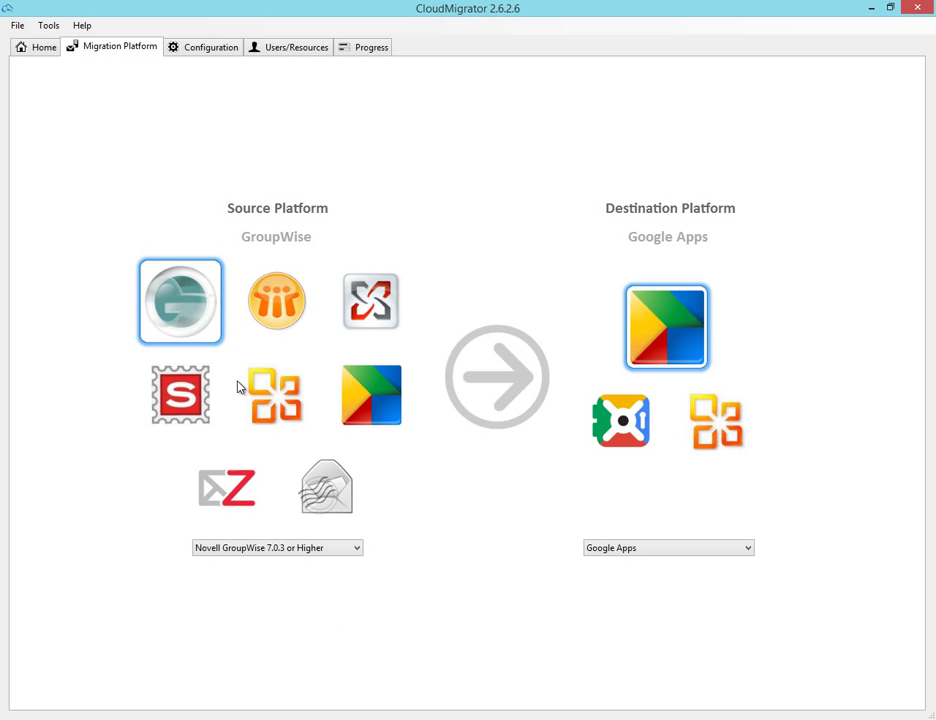
left_click(258, 393)
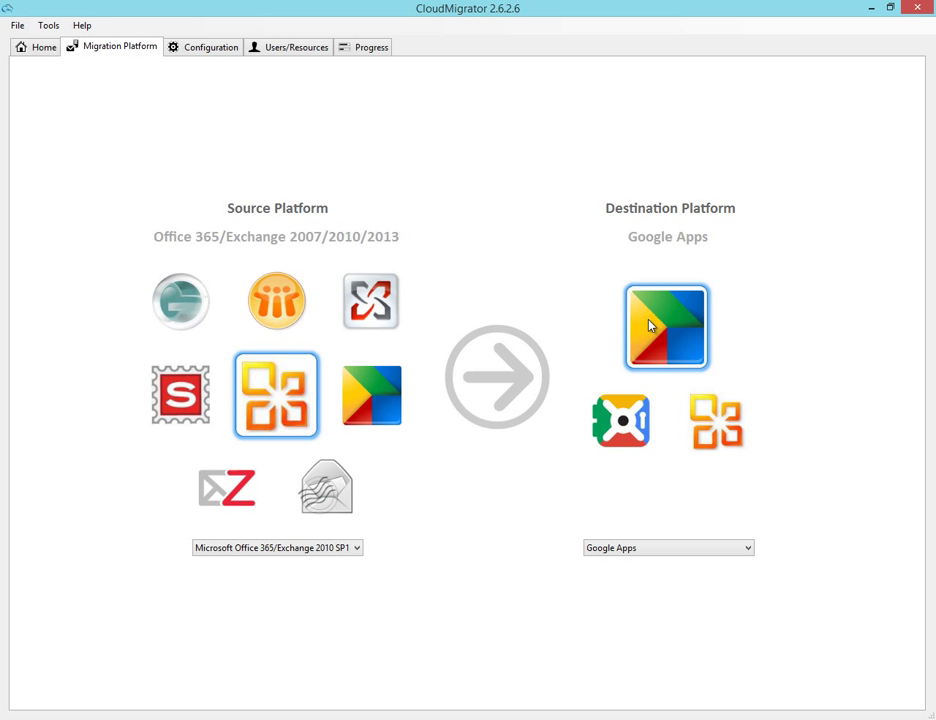
left_click(195, 50)
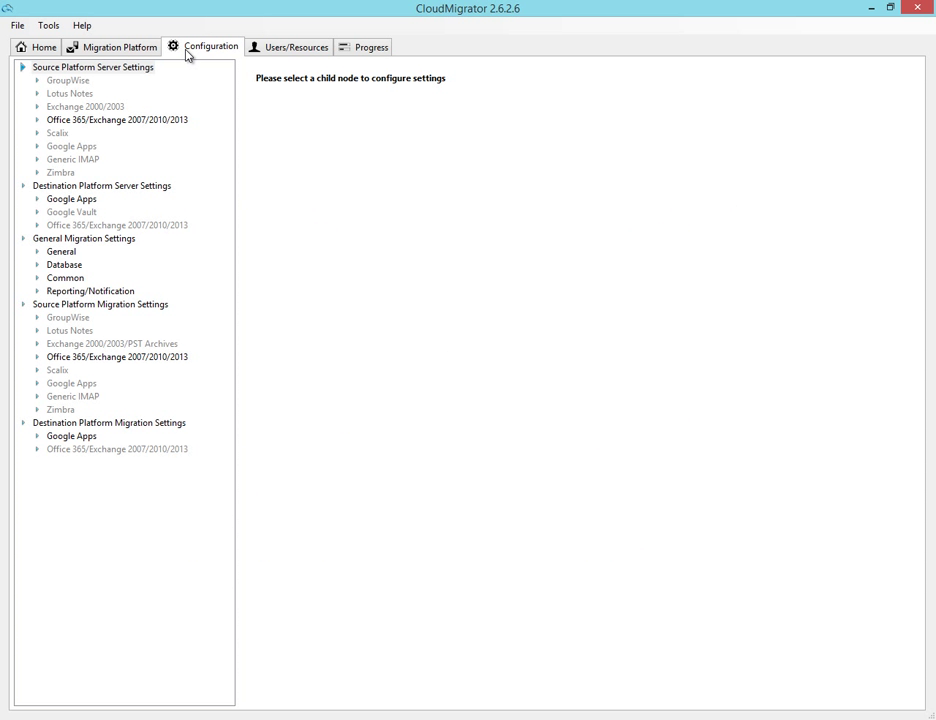
left_click(147, 121)
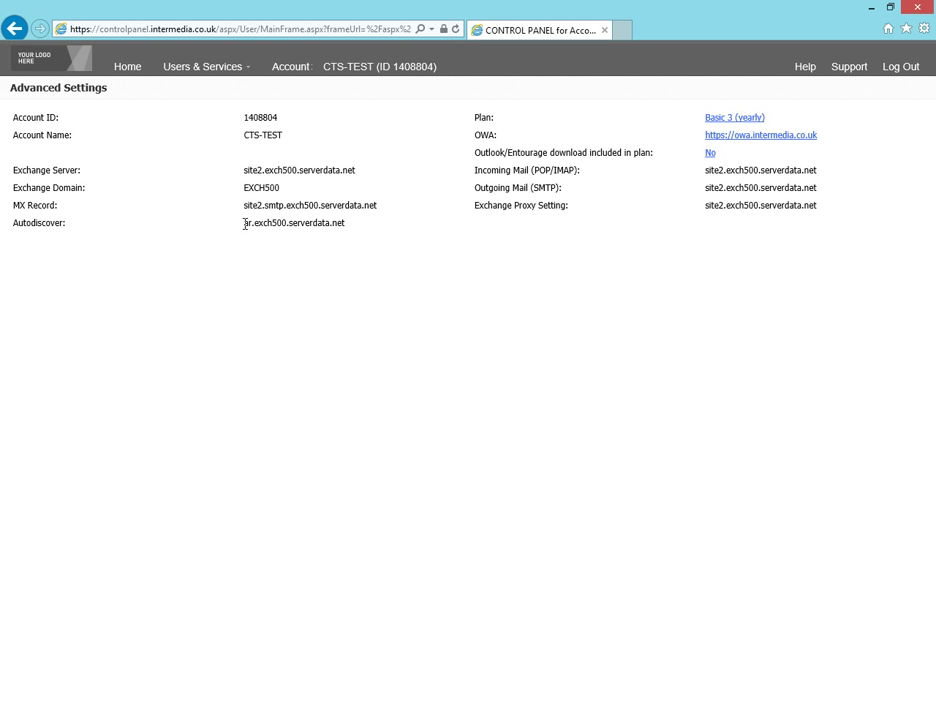
left_click_drag(247, 224, 343, 236)
key("ctrl+c")
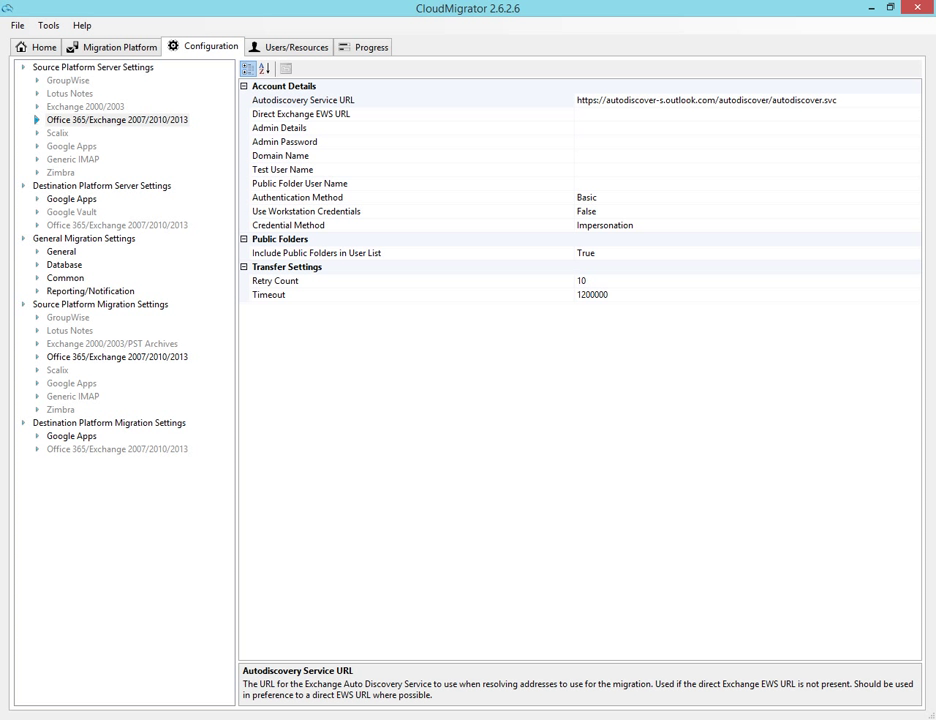
left_click(612, 100)
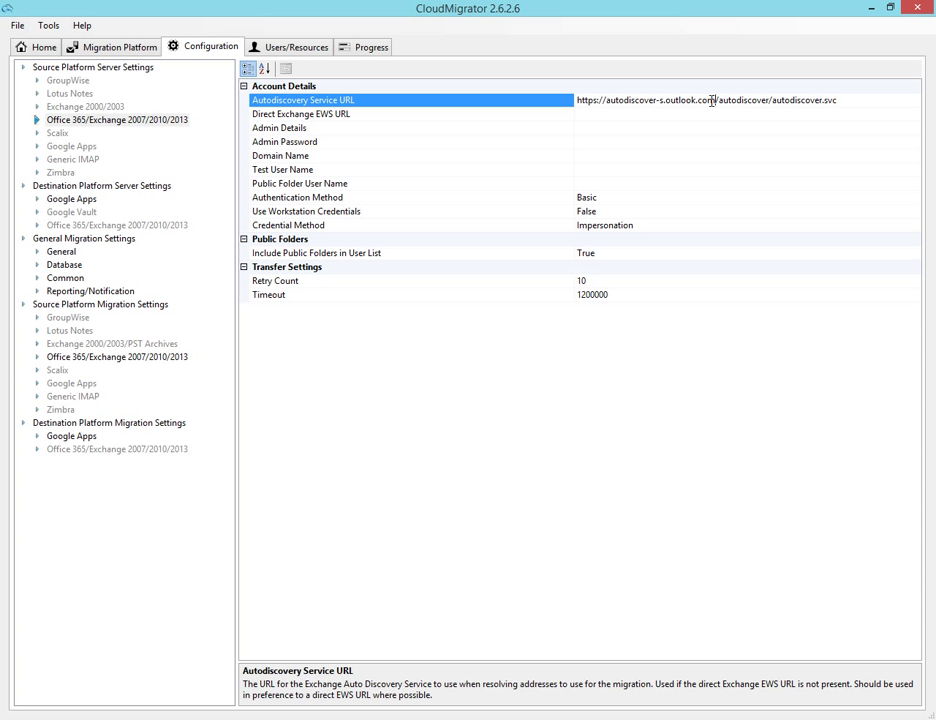
left_click_drag(712, 100, 607, 100)
key("ctrl+v")
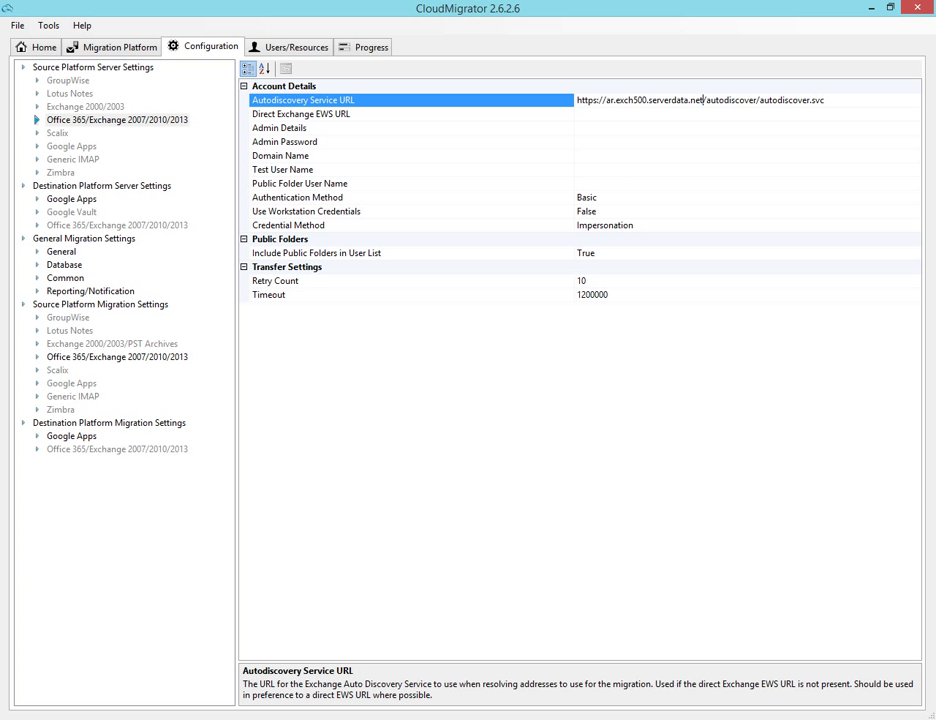
key("alt+Tab")
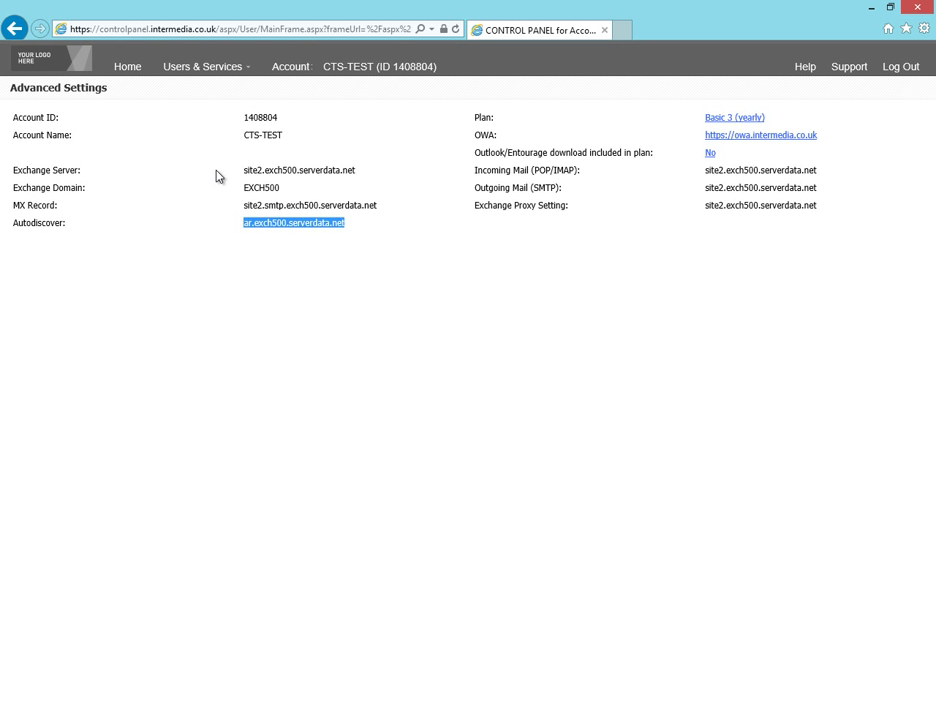
Step: Copy the Exchange server name site2.exch500.serverdata.net and return to CloudMigrator
left_click_drag(245, 170, 356, 172)
key("ctrl+c")
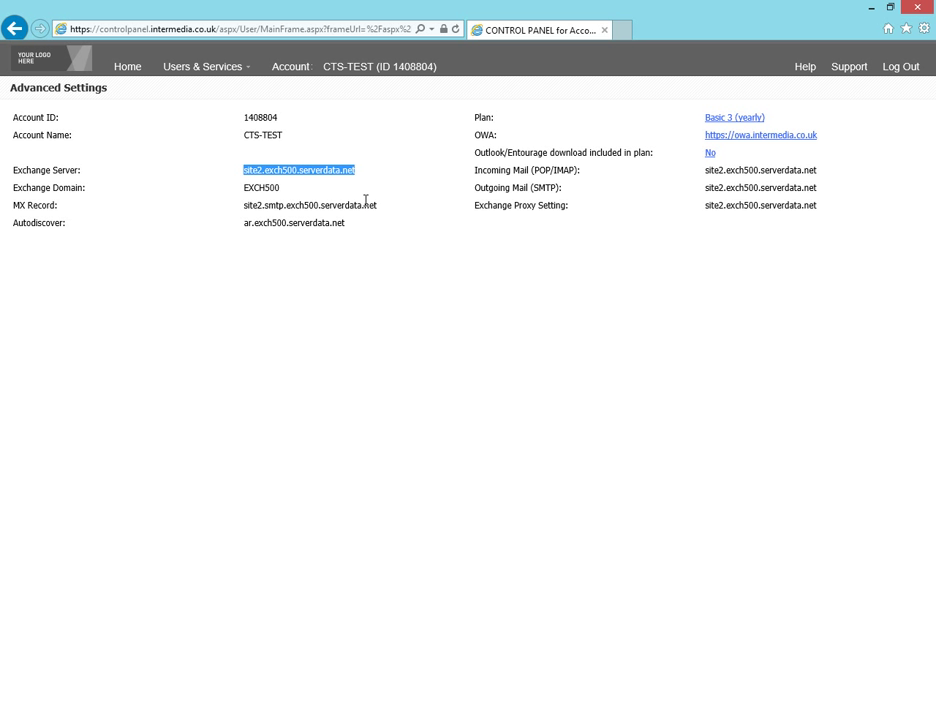
key("alt+Tab")
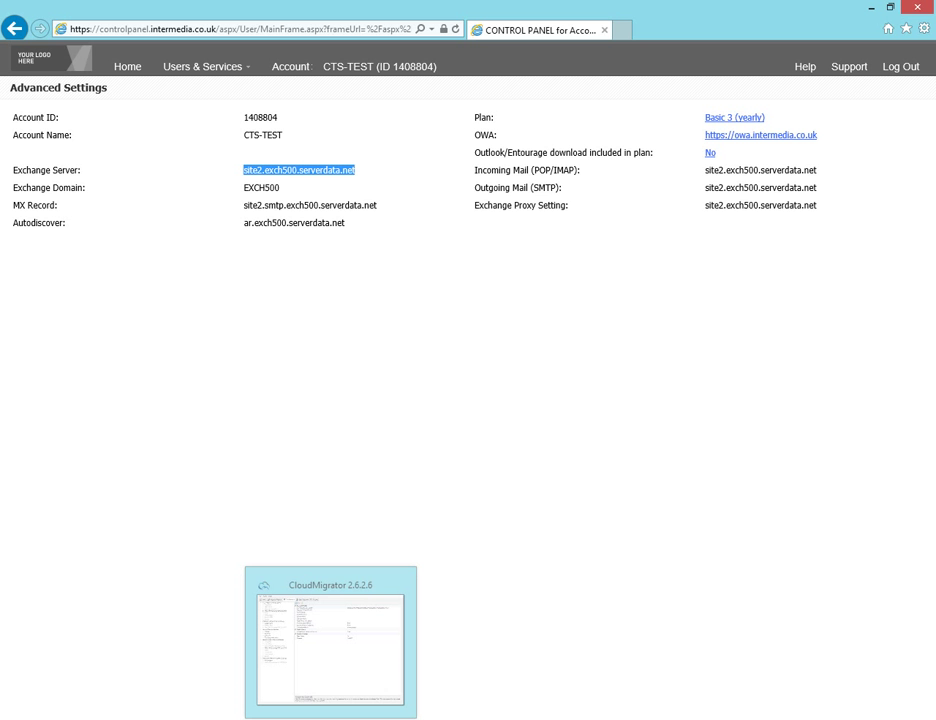
left_click(593, 113)
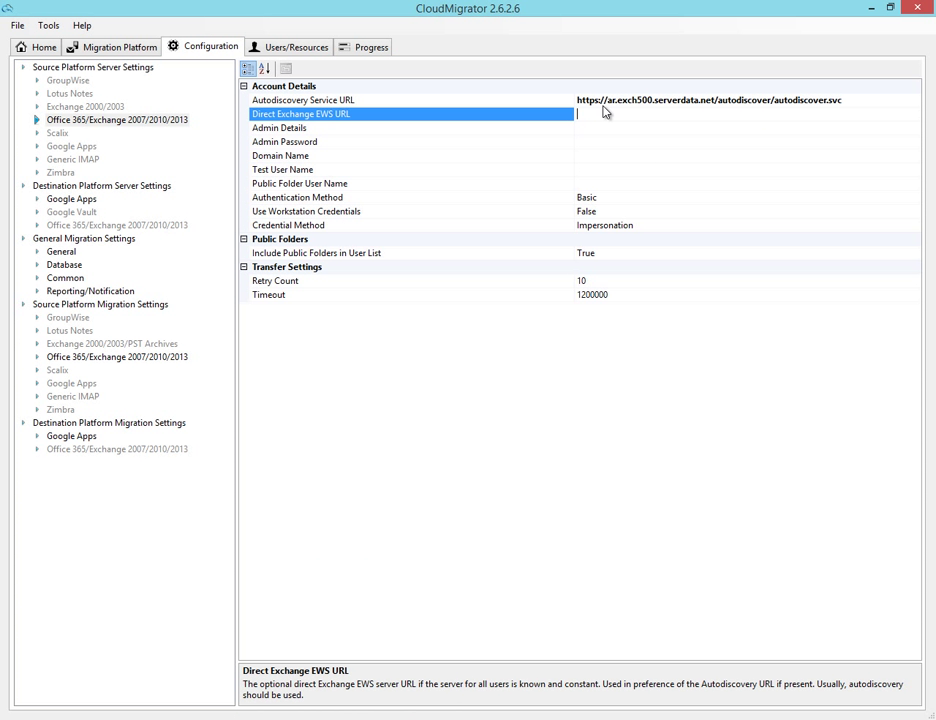
type("https://")
key("ctrl+v")
type("/ews/exch")
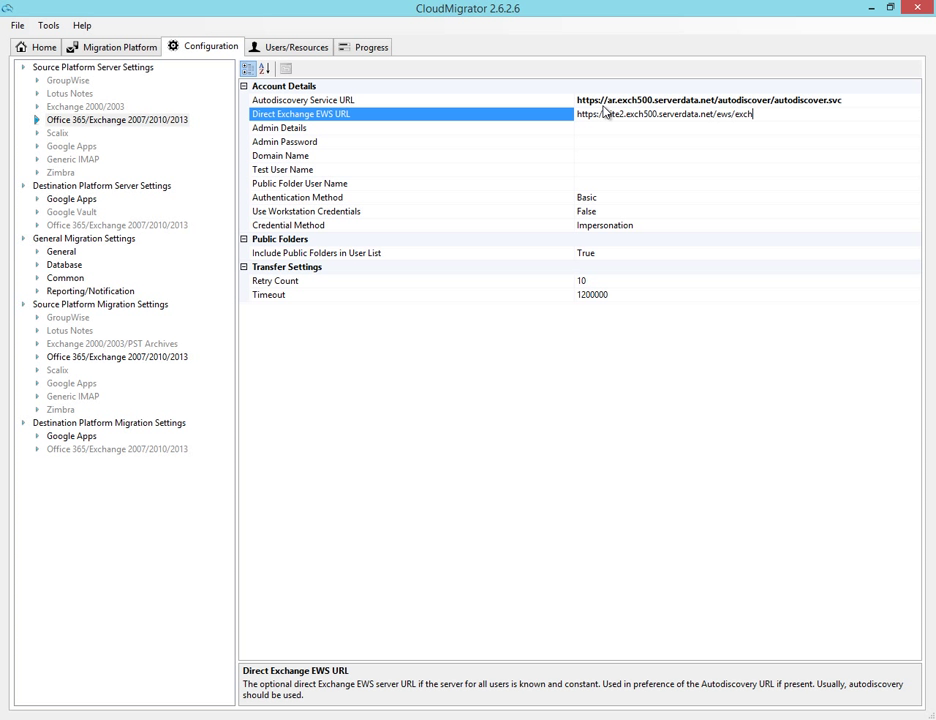
type("ange.asmx")
Step: Enter the Exchange admin e-mail address and admin password
left_click(616, 129)
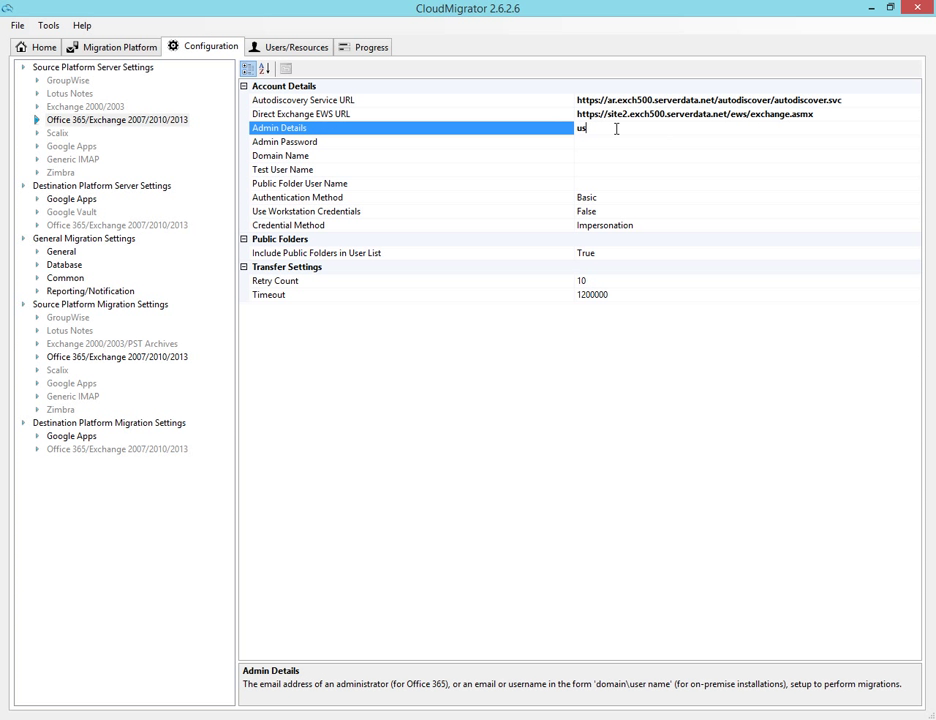
key("Down")
type("••")
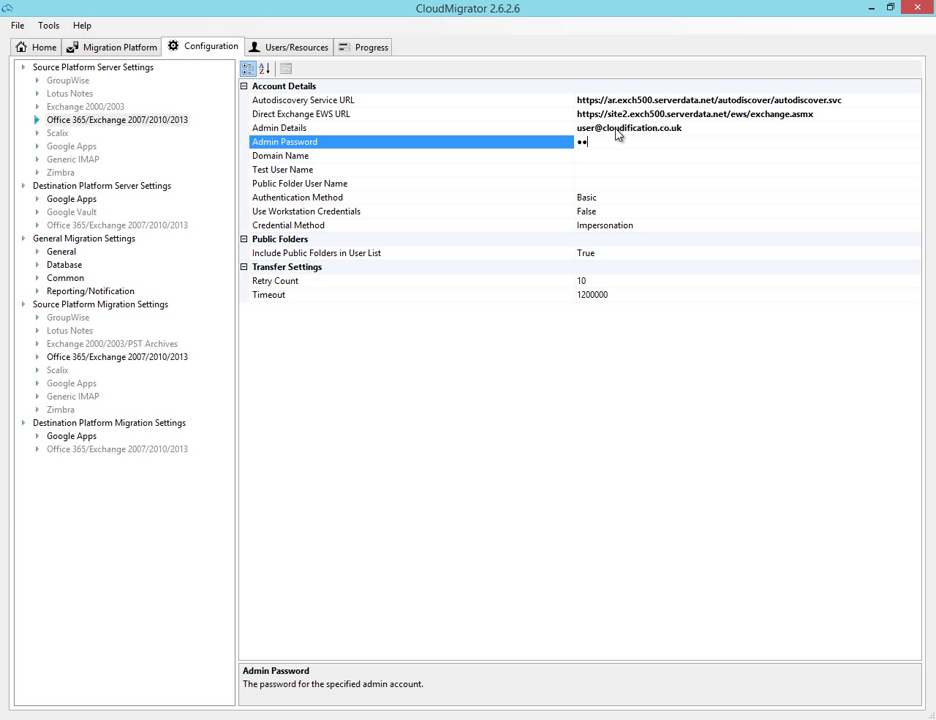
type("•••")
Step: Set domain cloudification.co.uk, enter the test user address, and reuse it as Public Folder User Name
left_click(648, 158)
type("clo")
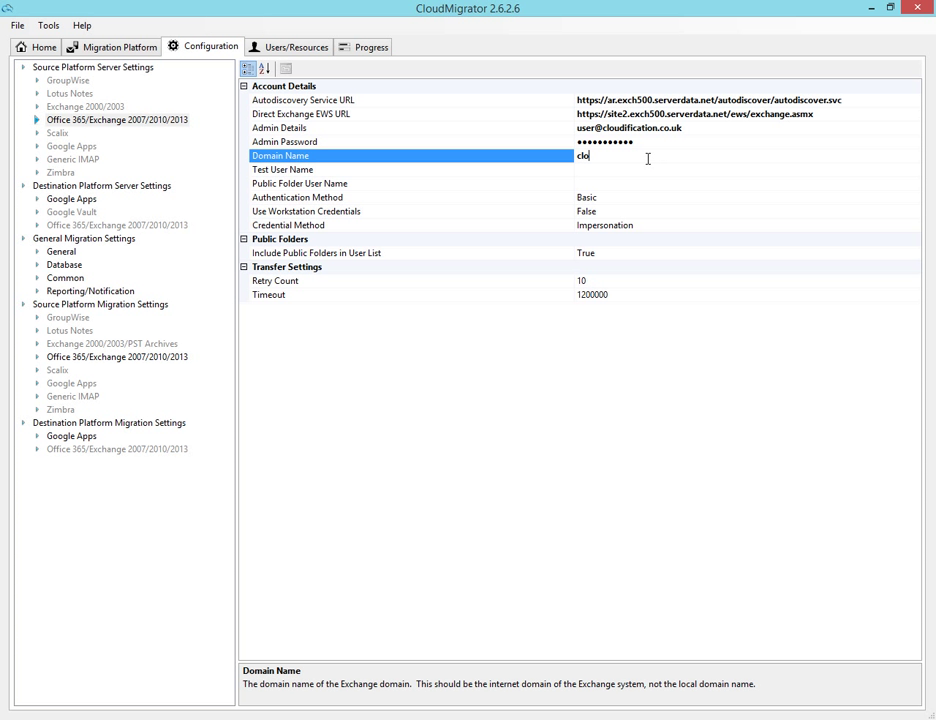
type("udification.co.uk")
key("Down")
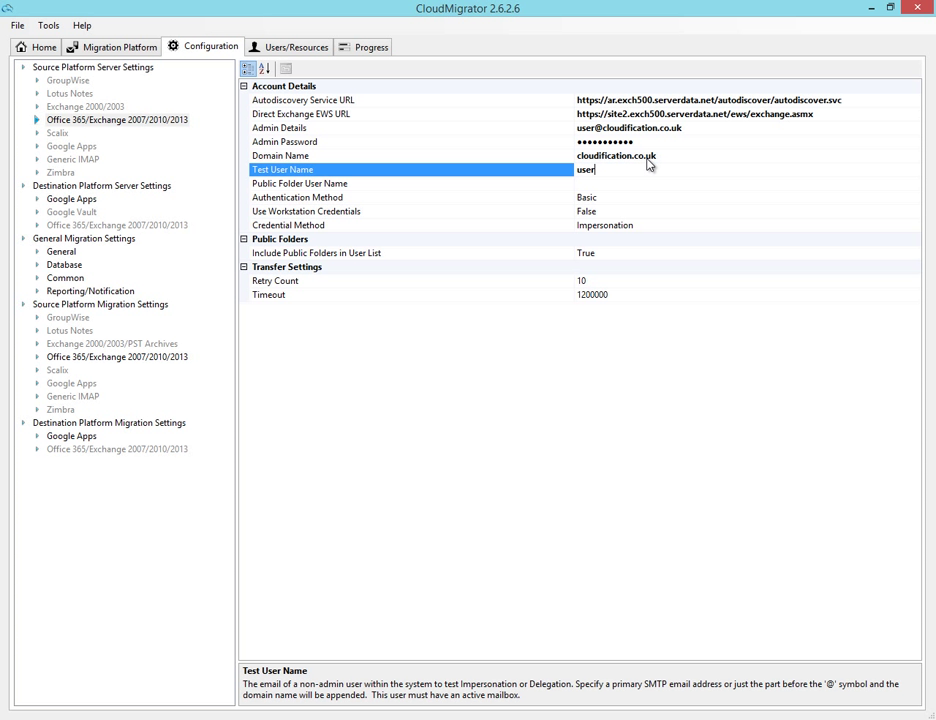
left_click_drag(688, 169, 576, 170)
key("ctrl+c")
left_click(586, 186)
key("ctrl+v")
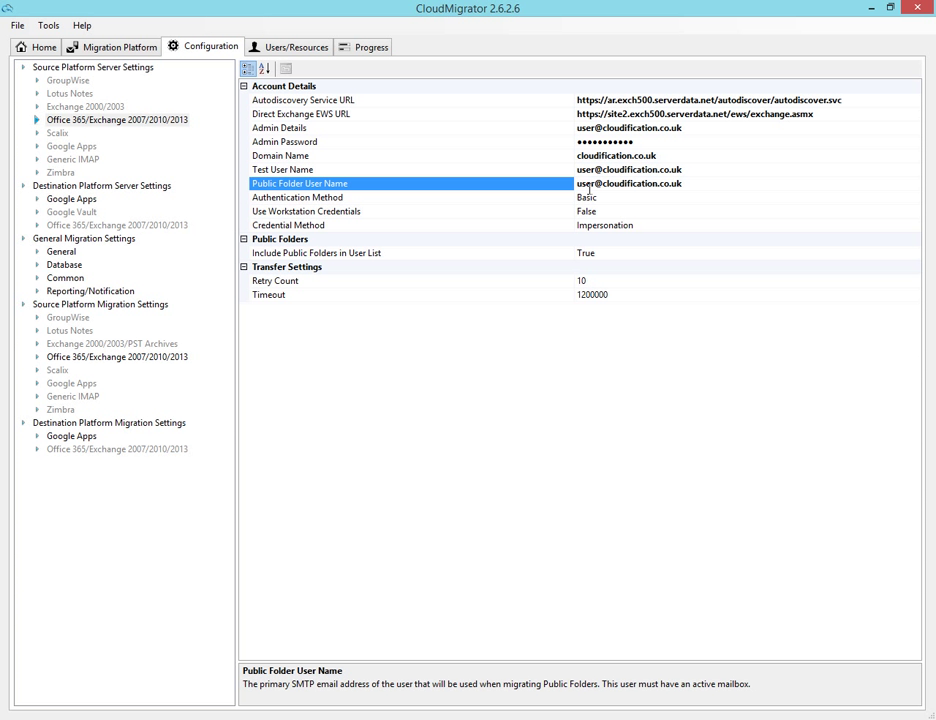
Step: Choose Negotiate as Authentication Method and switch Credential Method from Impersonation to User Credentials
left_click(589, 198)
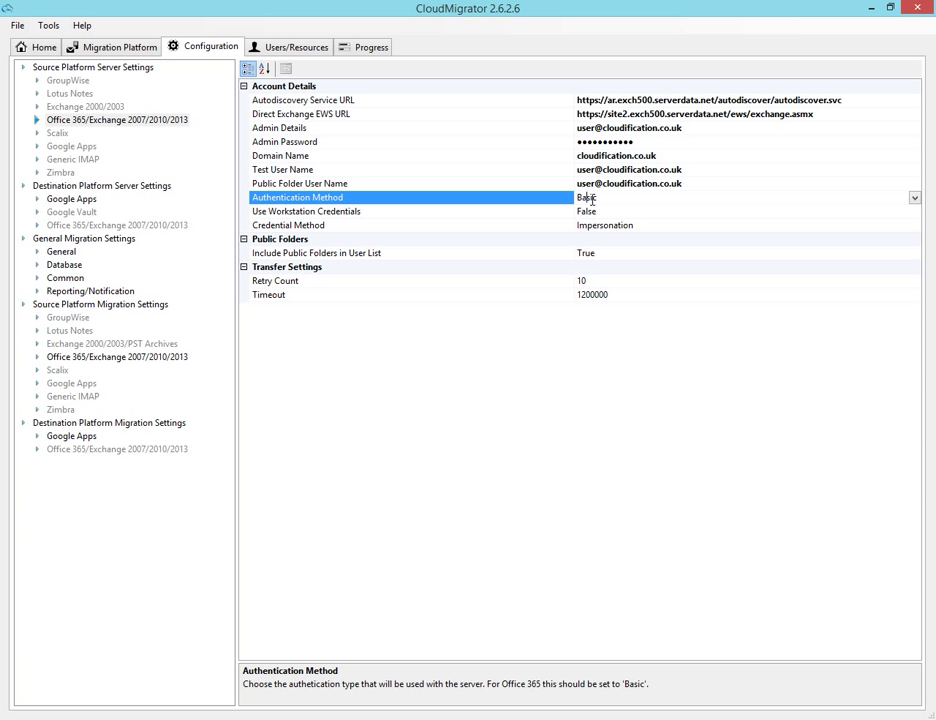
left_click(915, 199)
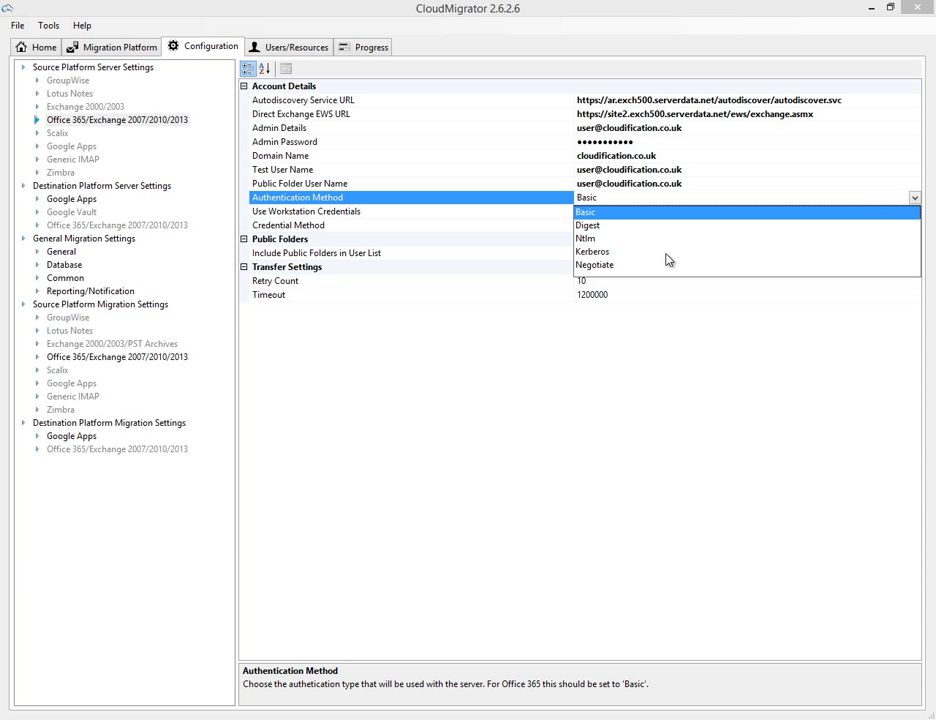
left_click(590, 266)
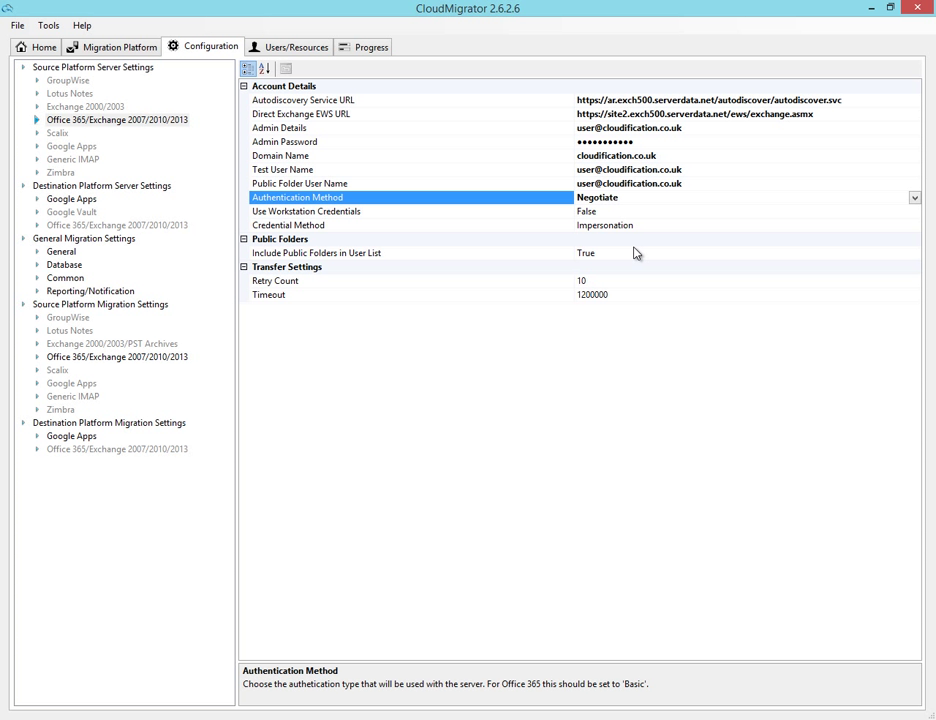
left_click(915, 229)
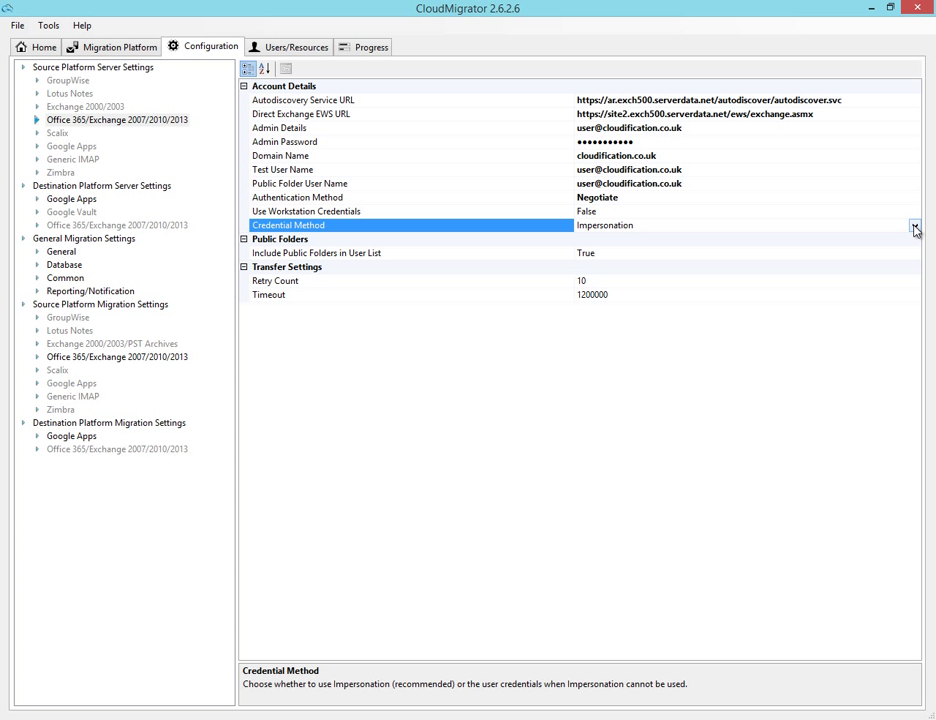
left_click(915, 229)
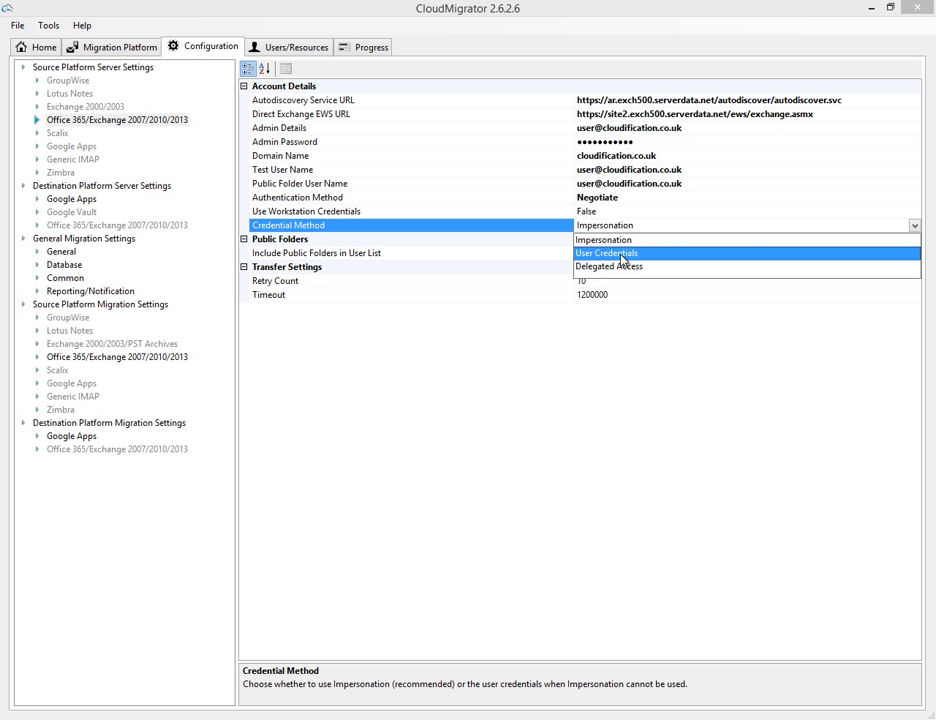
left_click(620, 256)
left_click(611, 254)
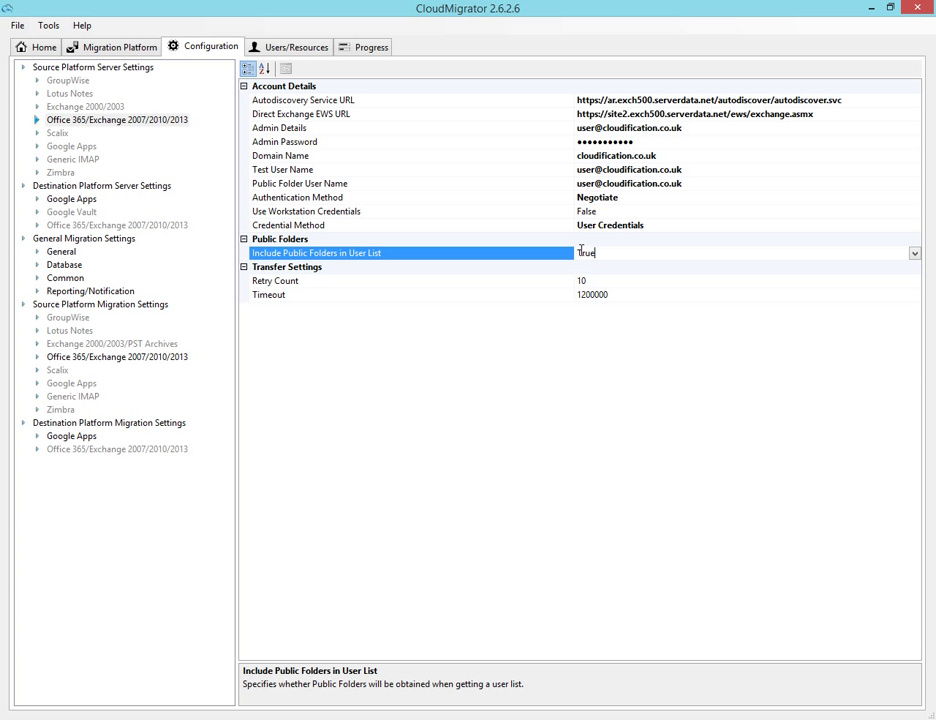
Step: Set the Google Apps destination Domain Name to cloudification.co.uk
left_click(80, 201)
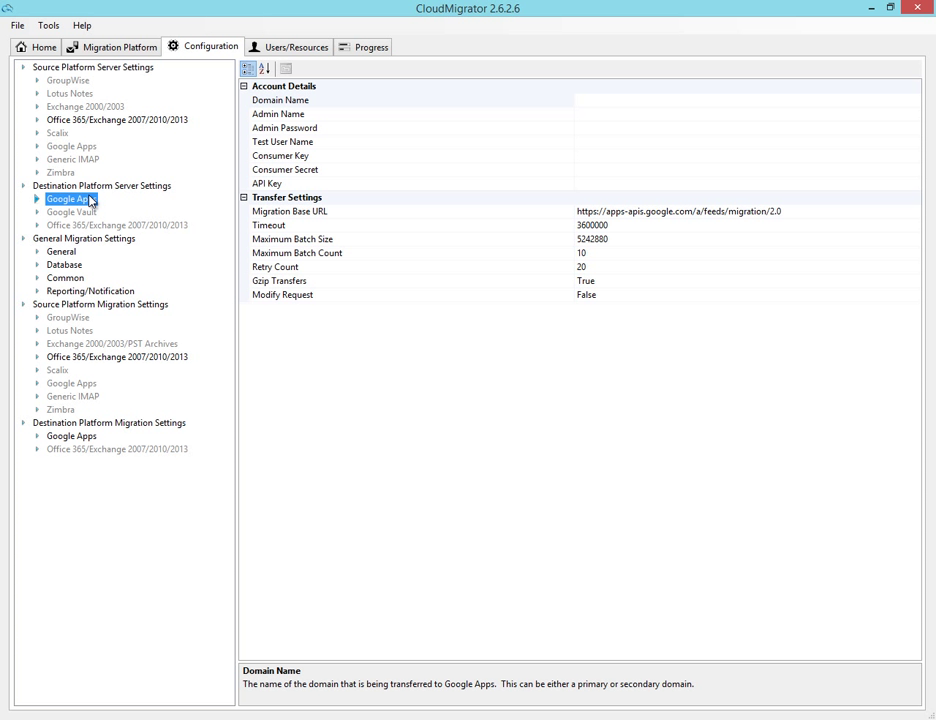
left_click(588, 101)
left_click(582, 100)
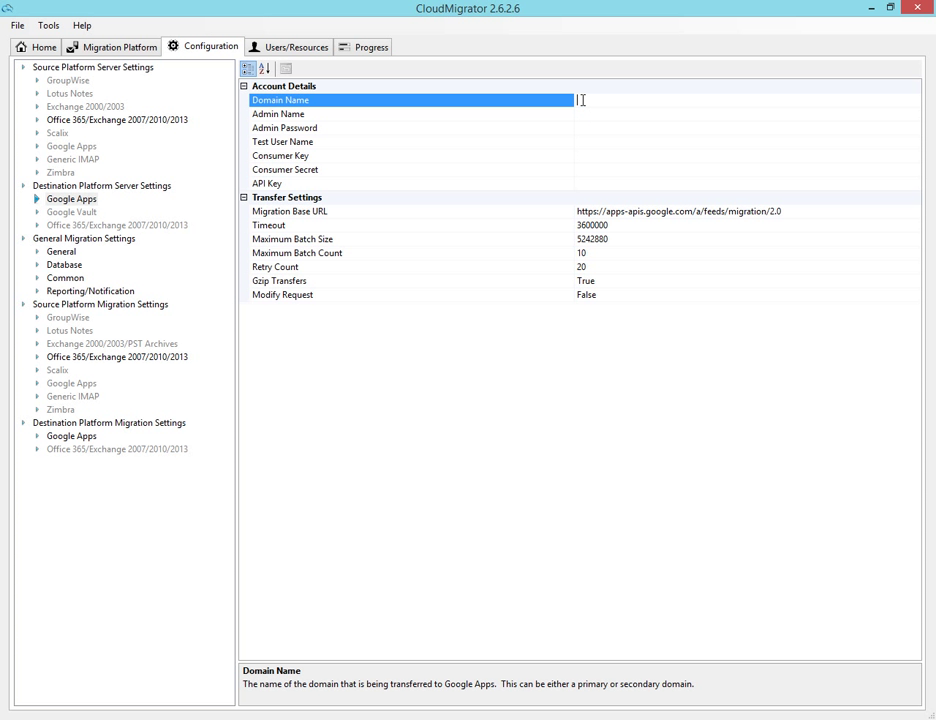
type("eloudification.co.uk")
key("Down")
Step: Enter the Google Apps admin name, admin password and test user name
left_click(585, 114)
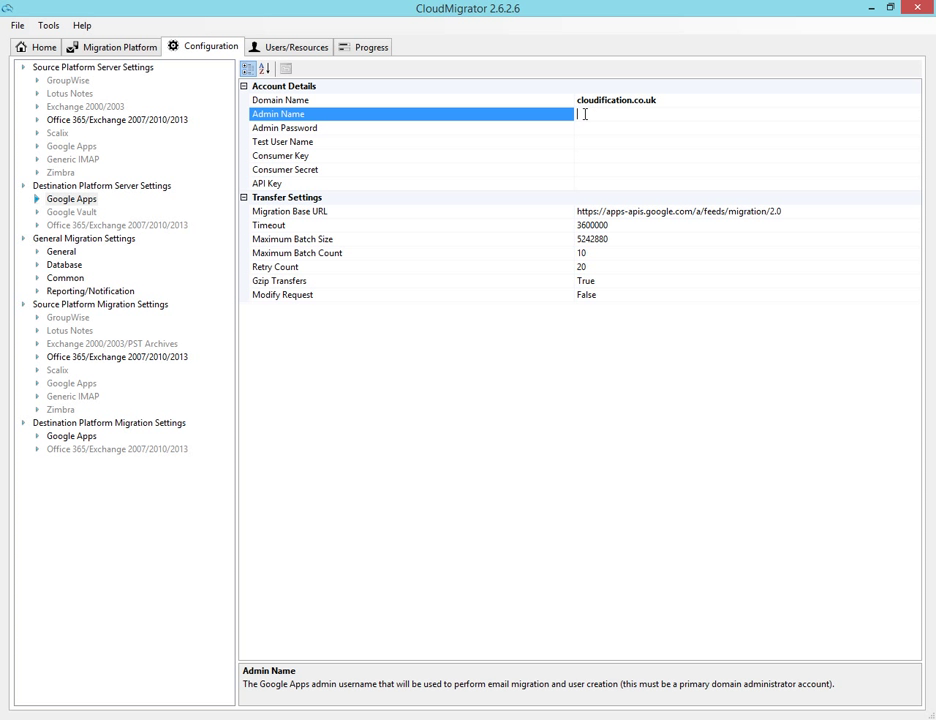
left_click(631, 128)
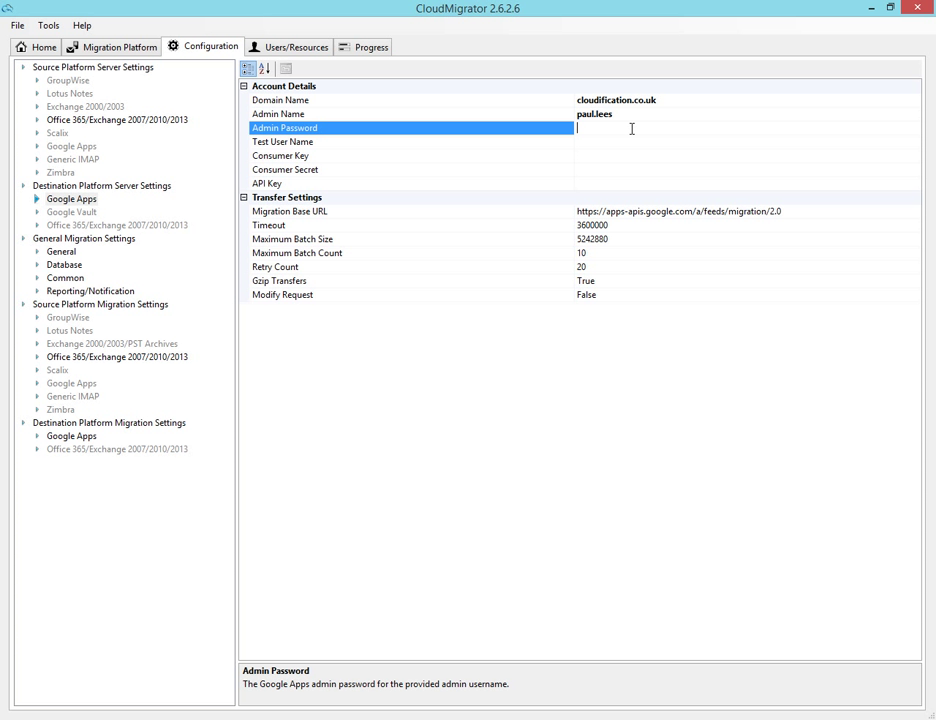
type("•••••••••••")
left_click(613, 146)
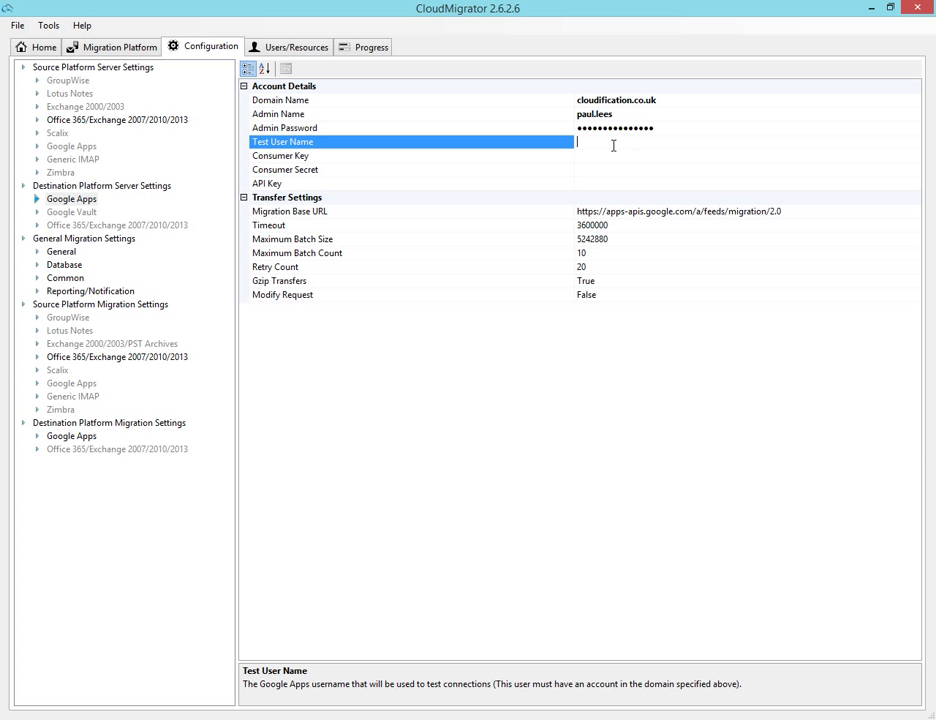
left_click(625, 155)
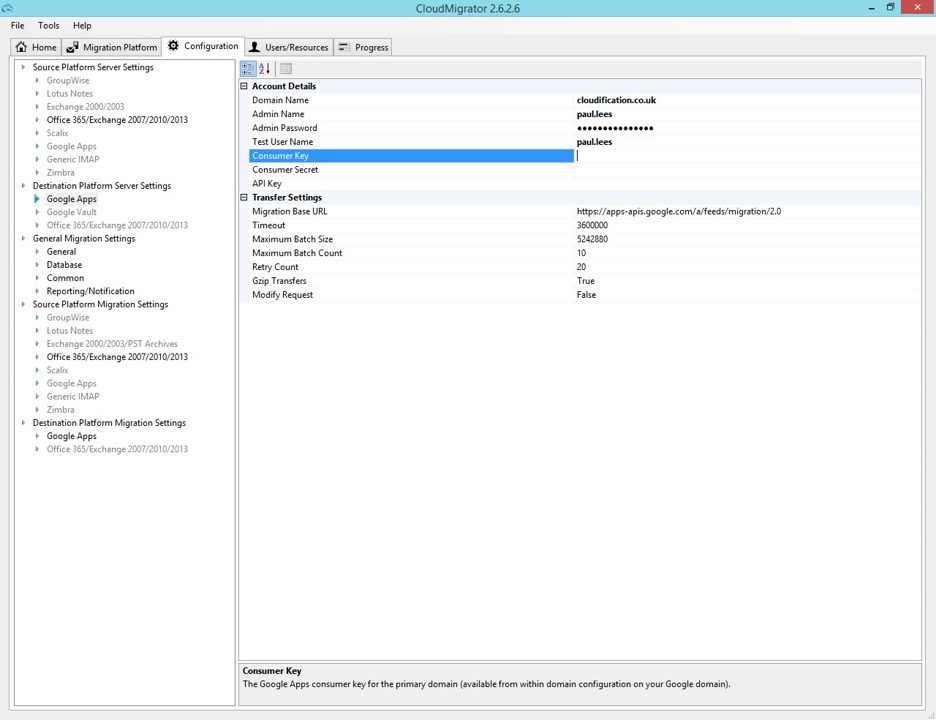
Step: Copy the OAuth consumer key cloudification.co.uk from Admin console into Consumer Key
key("alt+Tab")
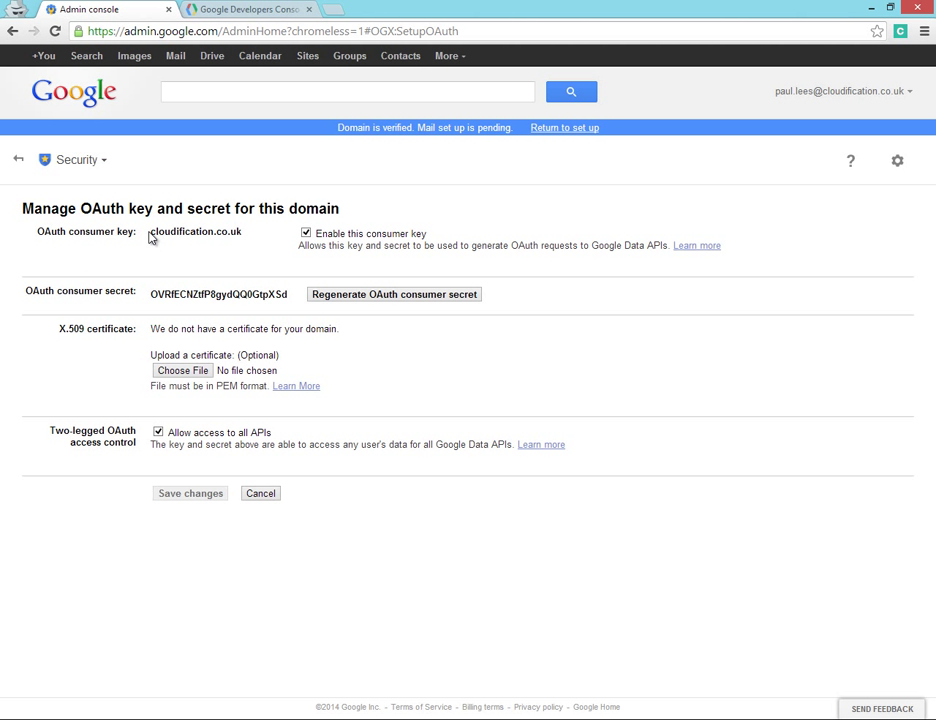
left_click_drag(152, 232, 243, 231)
key("ctrl+c")
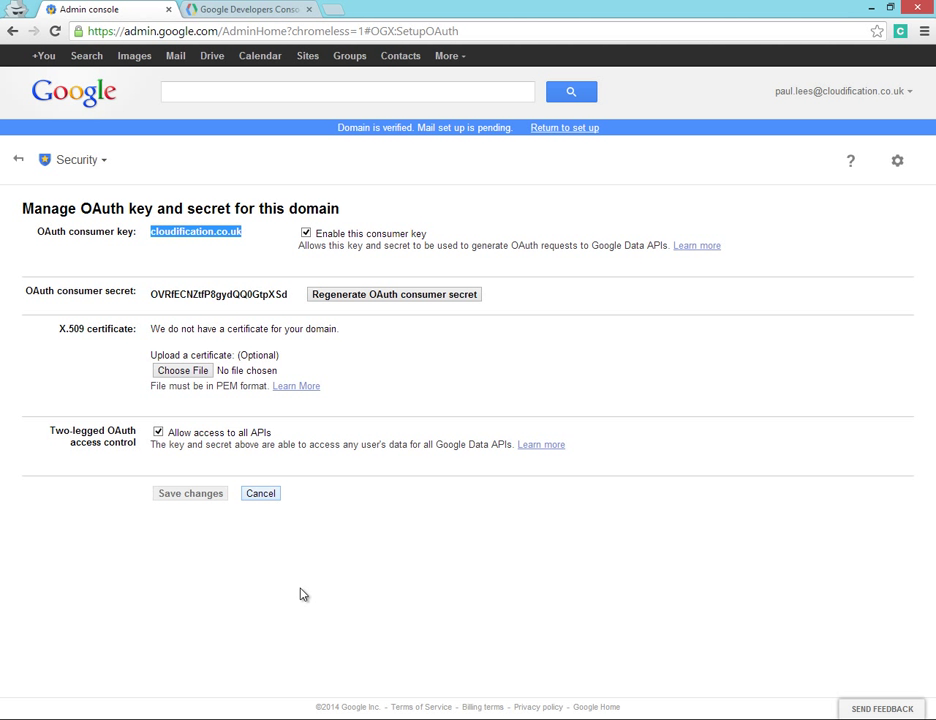
key("alt+Tab")
left_click(592, 156)
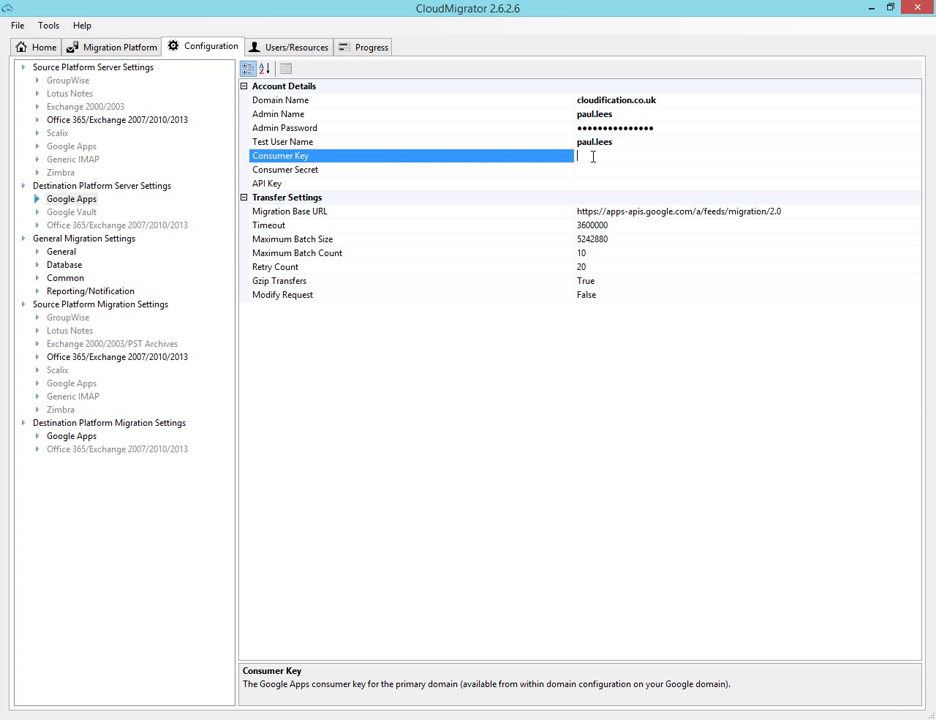
key("ctrl+v")
Step: Copy the OAuth consumer secret from Admin console into Consumer Secret
key("alt+Tab")
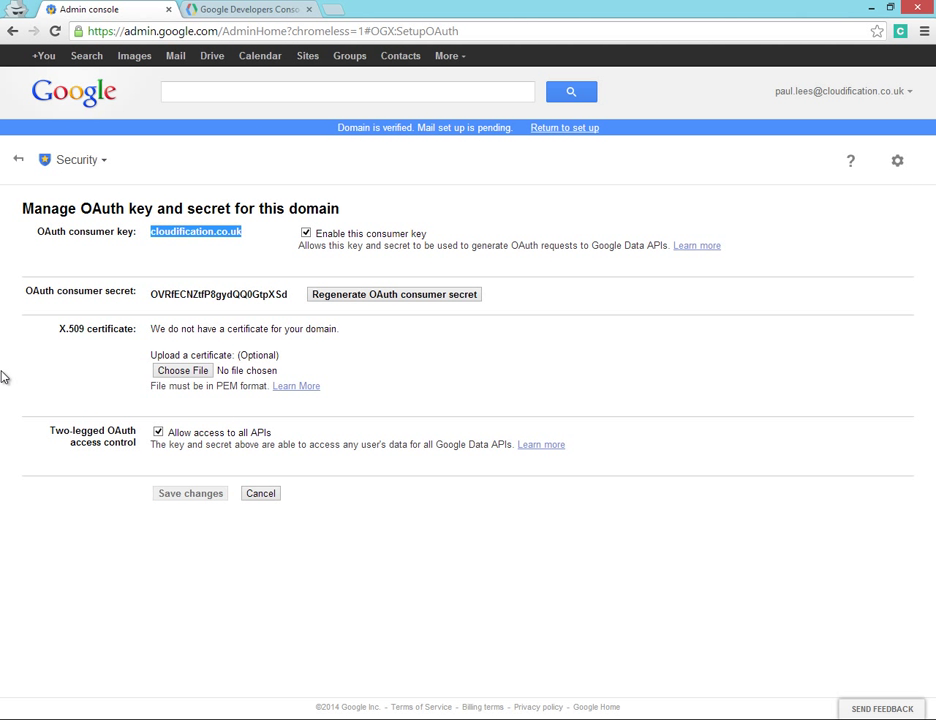
left_click(153, 294)
left_click_drag(153, 294, 289, 294)
key("ctrl+c")
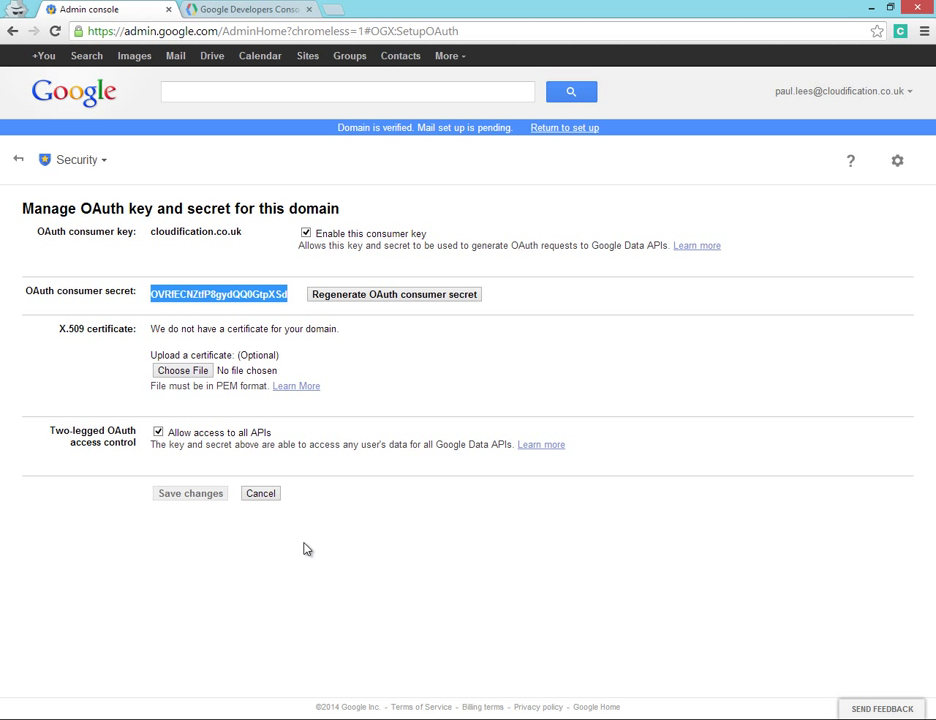
key("alt+Tab")
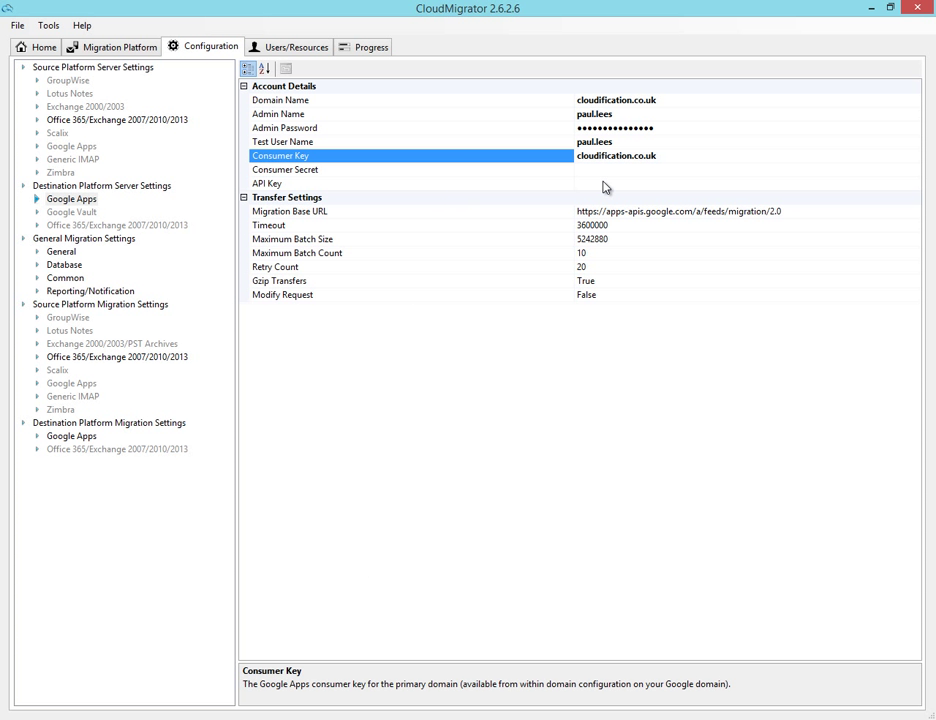
left_click(599, 170)
key("ctrl+v")
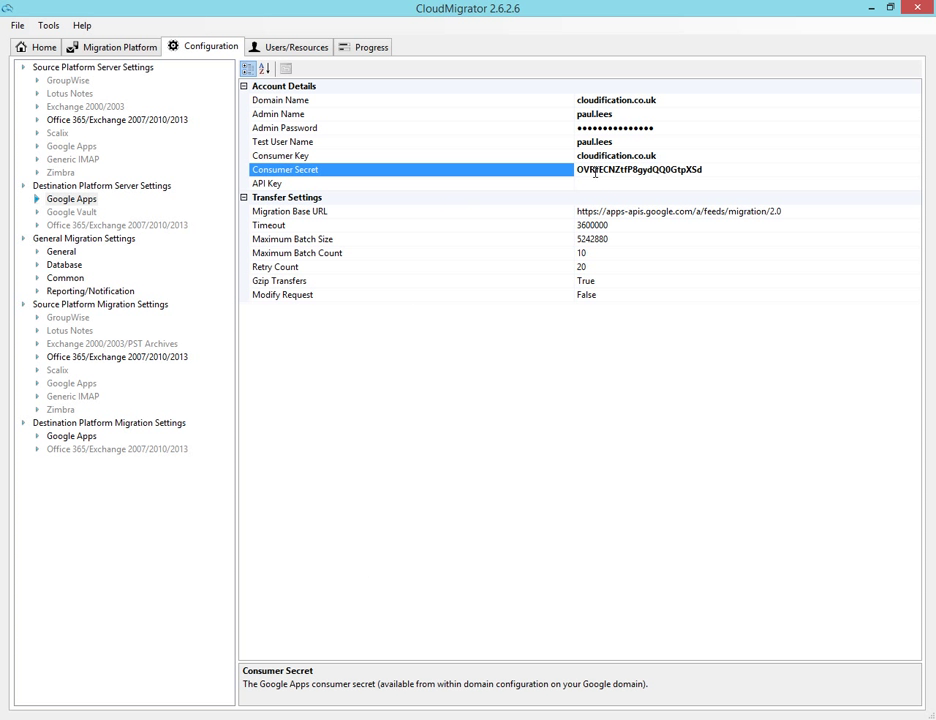
left_click(590, 188)
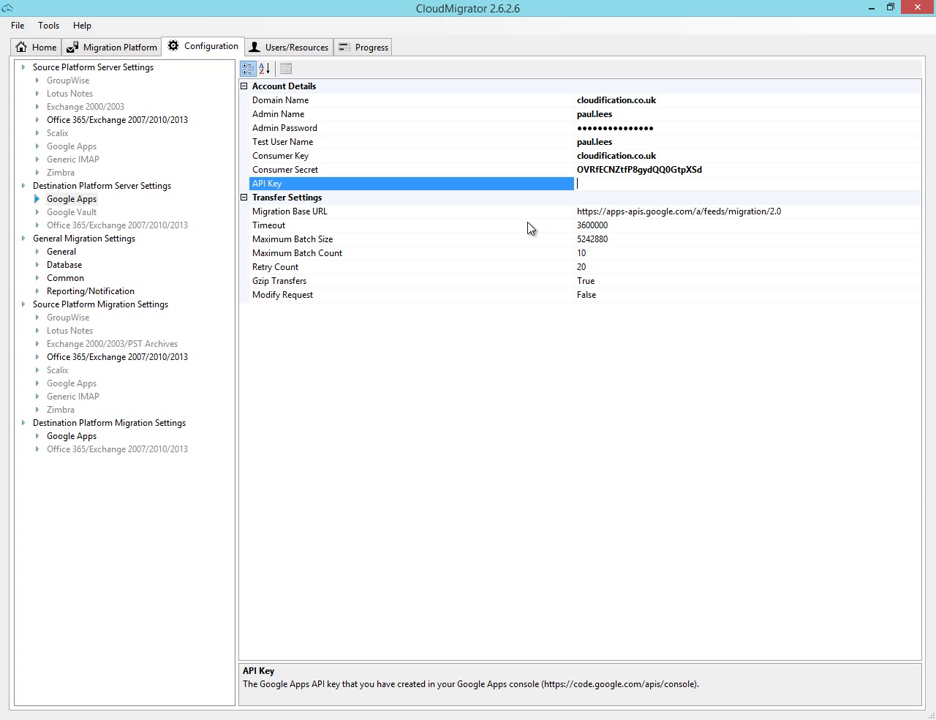
Step: Paste the browser API key from the Developers Console Credentials page into the API Key row
key("alt+Tab")
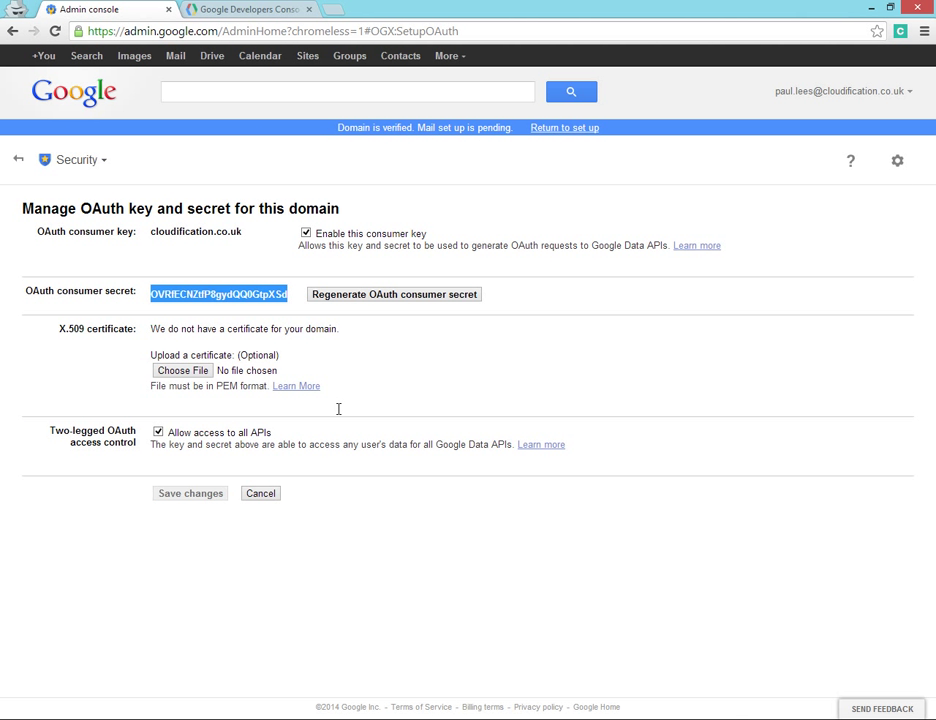
left_click(259, 9)
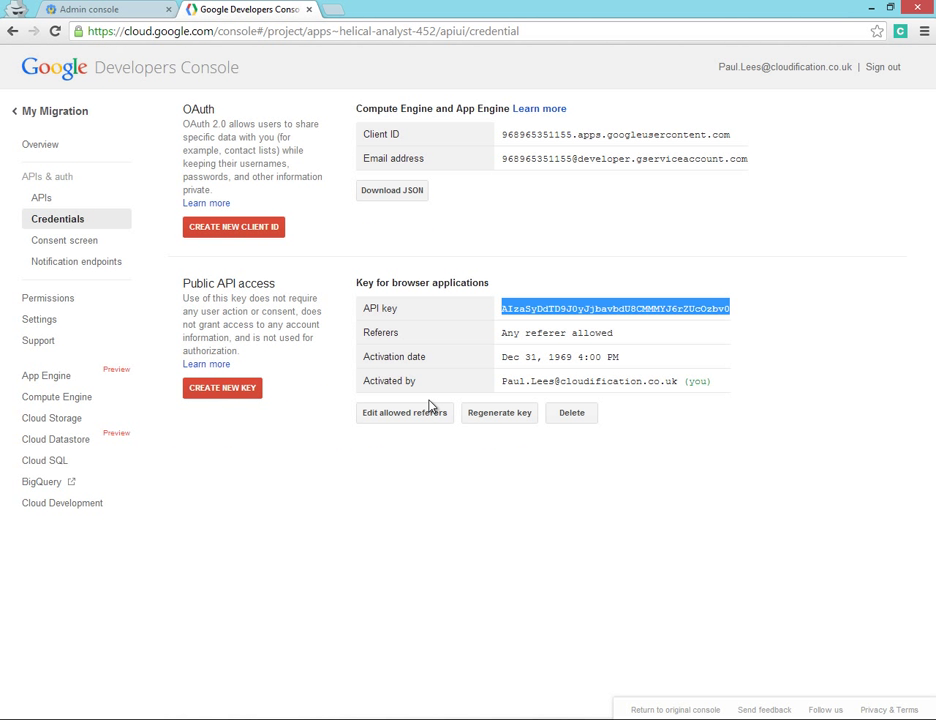
key("alt+Tab")
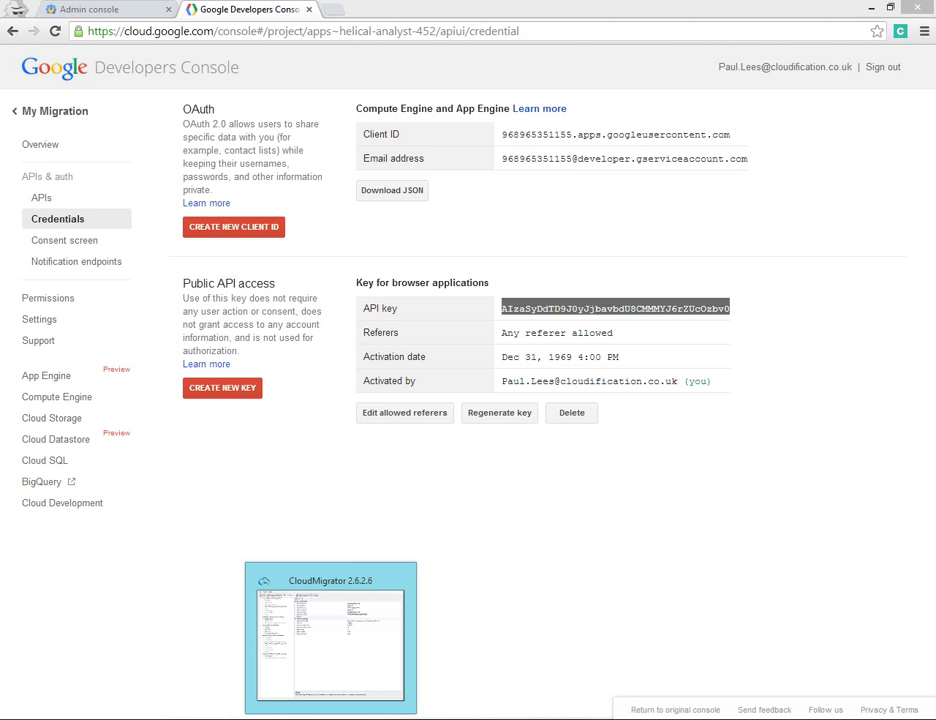
left_click(586, 185)
key("ctrl+v")
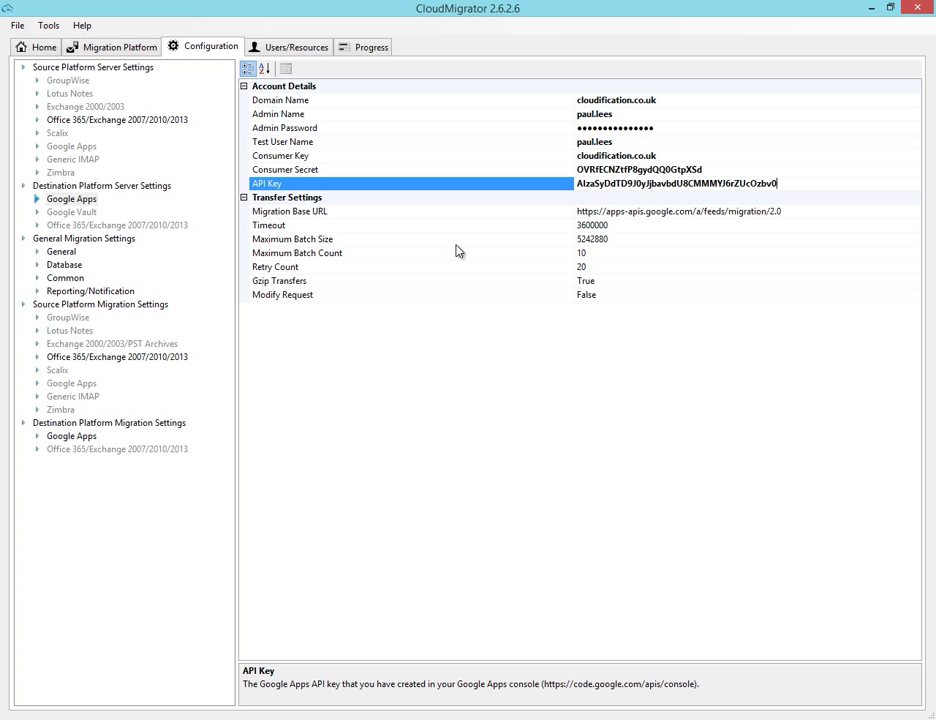
Step: Save the configuration and run Tools > Check Connections until all checks pass
left_click(44, 25)
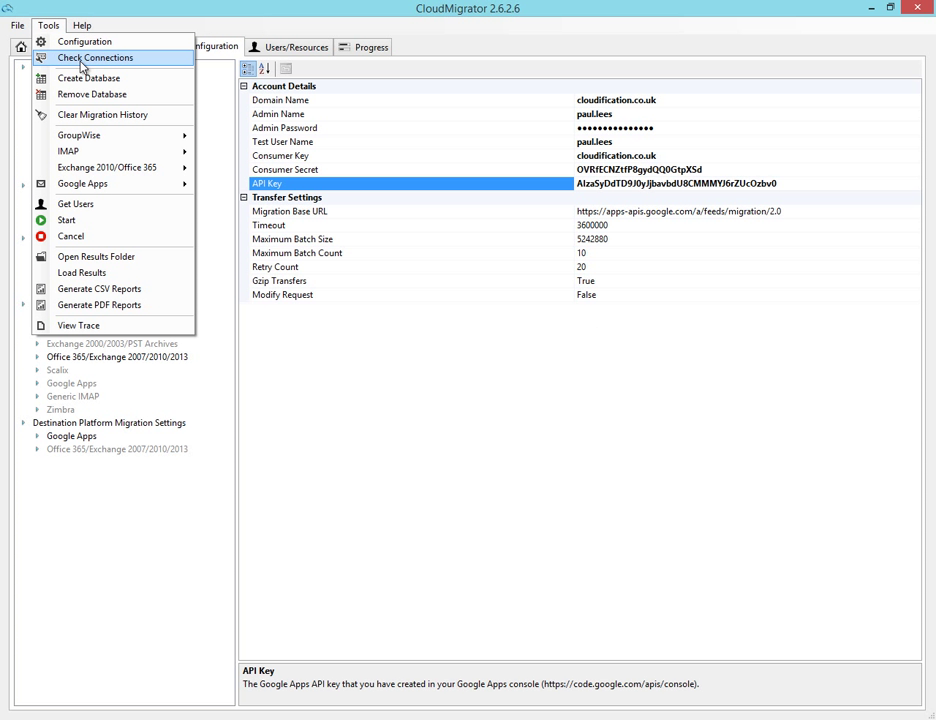
left_click(83, 61)
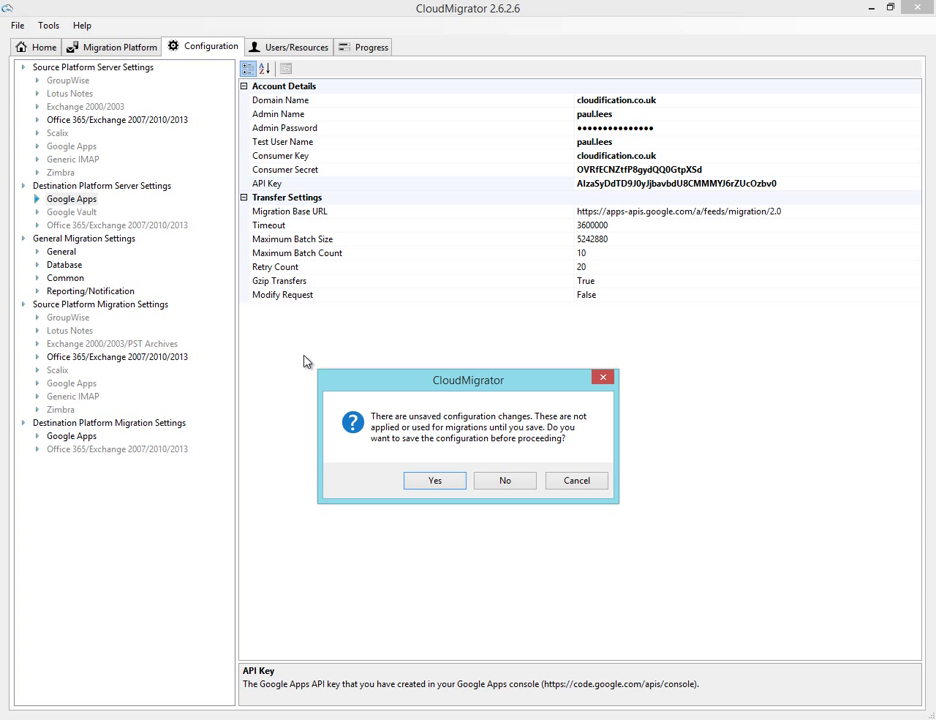
left_click(434, 481)
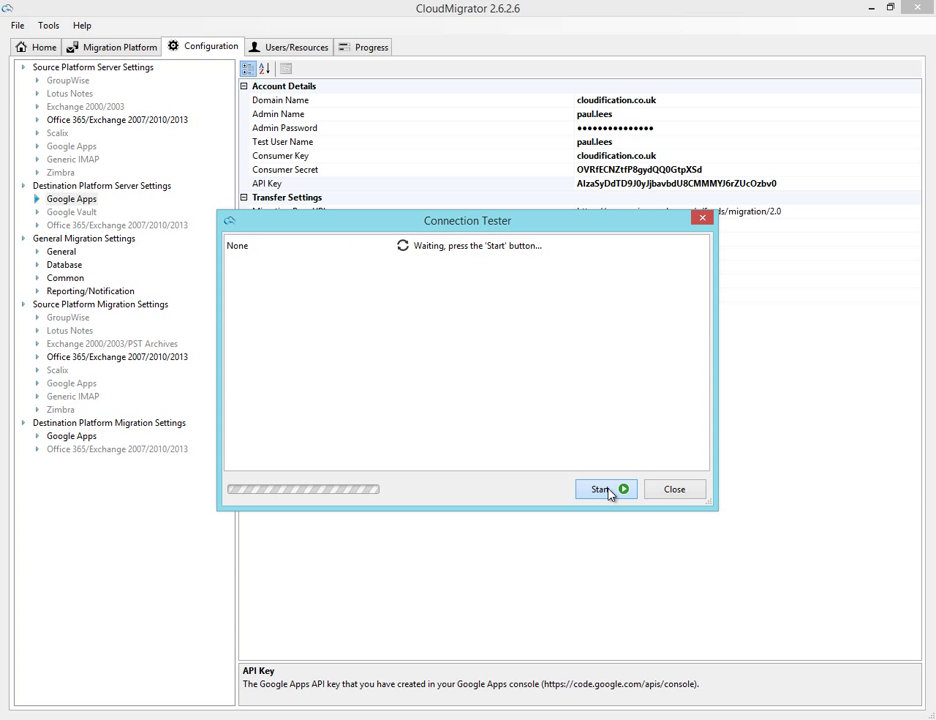
left_click(604, 489)
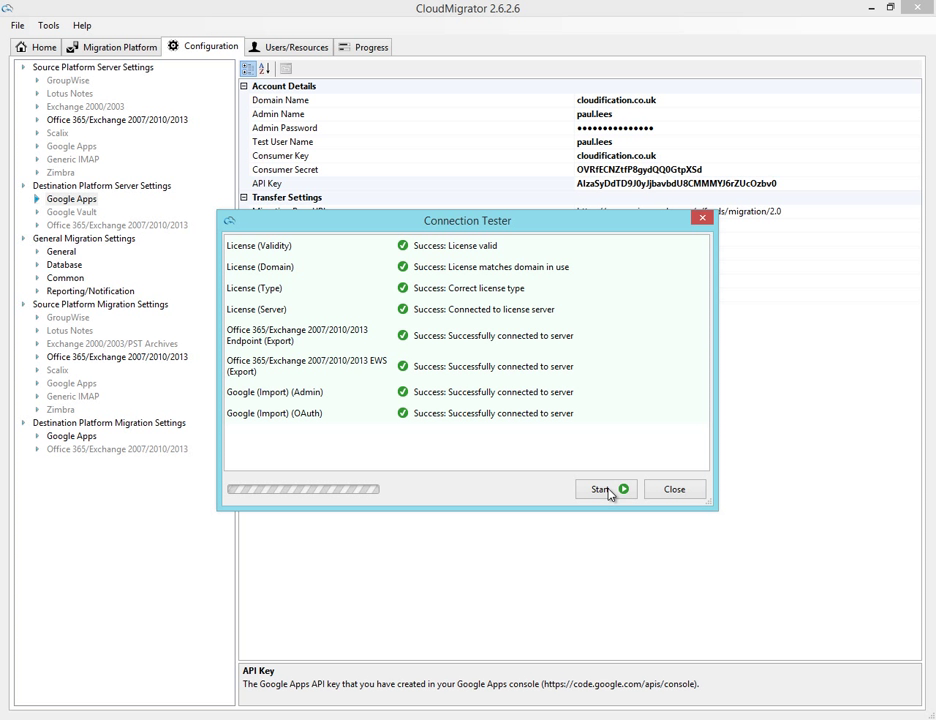
left_click(674, 490)
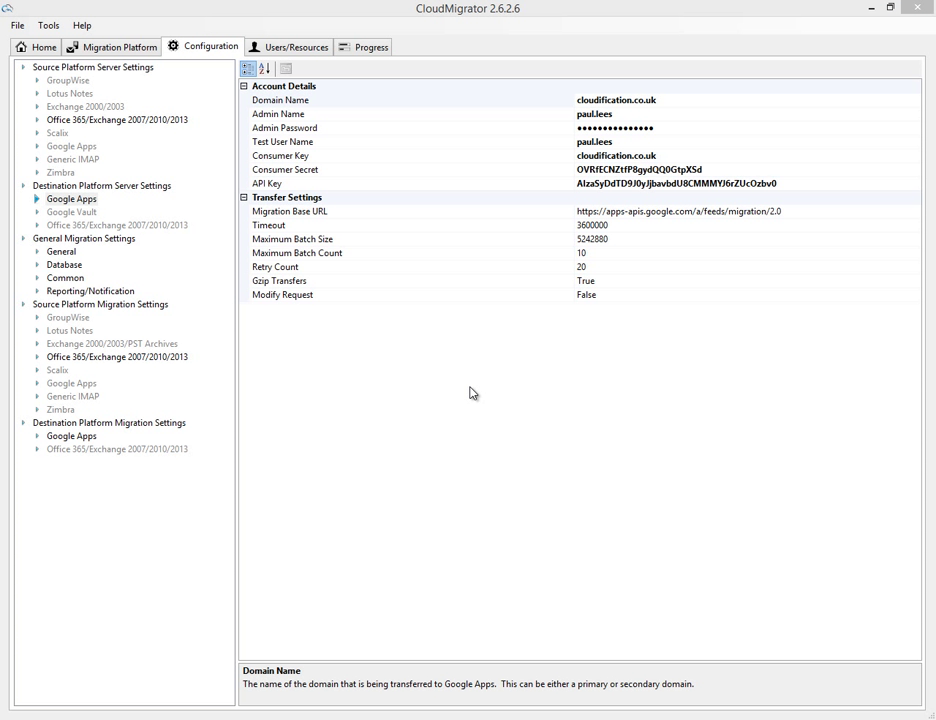
Step: In Google Apps migration settings, set Create Users/Resources/Groups and Change Password On Login to True
left_click(62, 253)
left_click(70, 357)
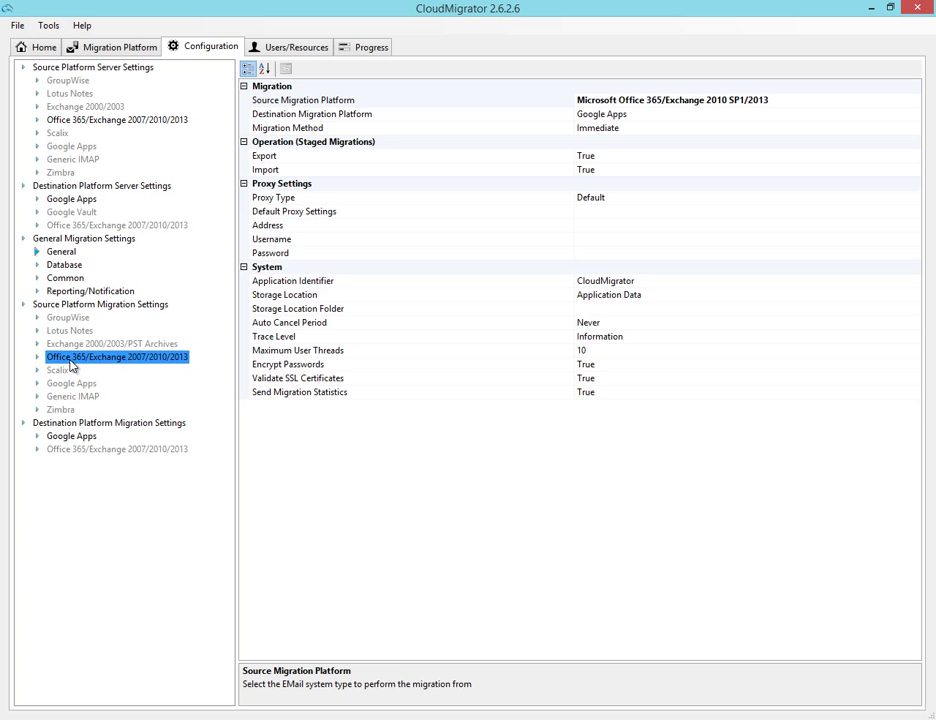
left_click(71, 437)
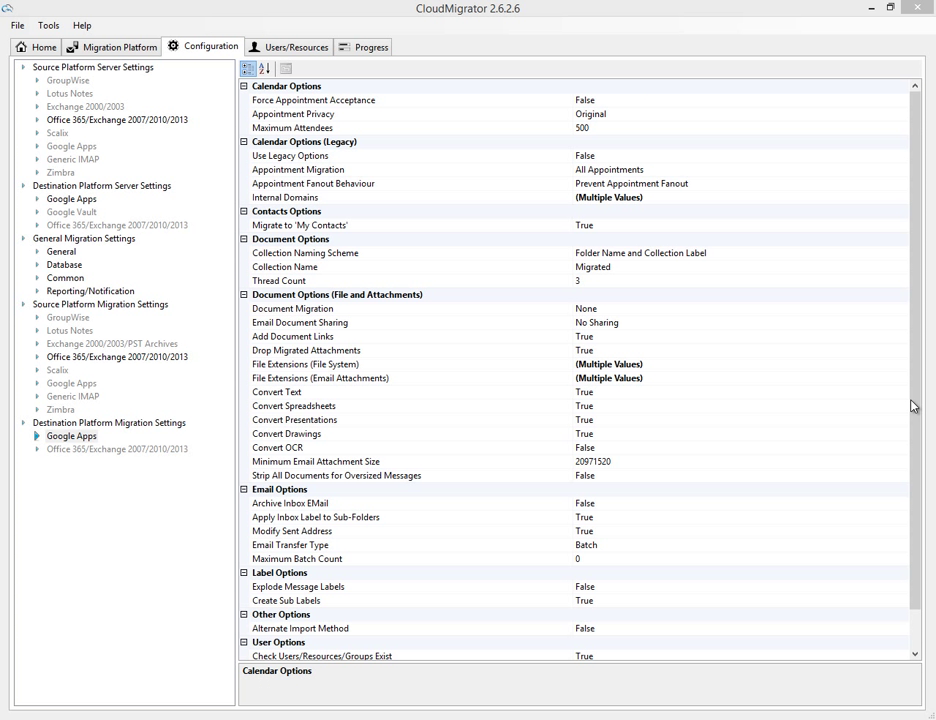
left_click_drag(920, 378, 903, 442)
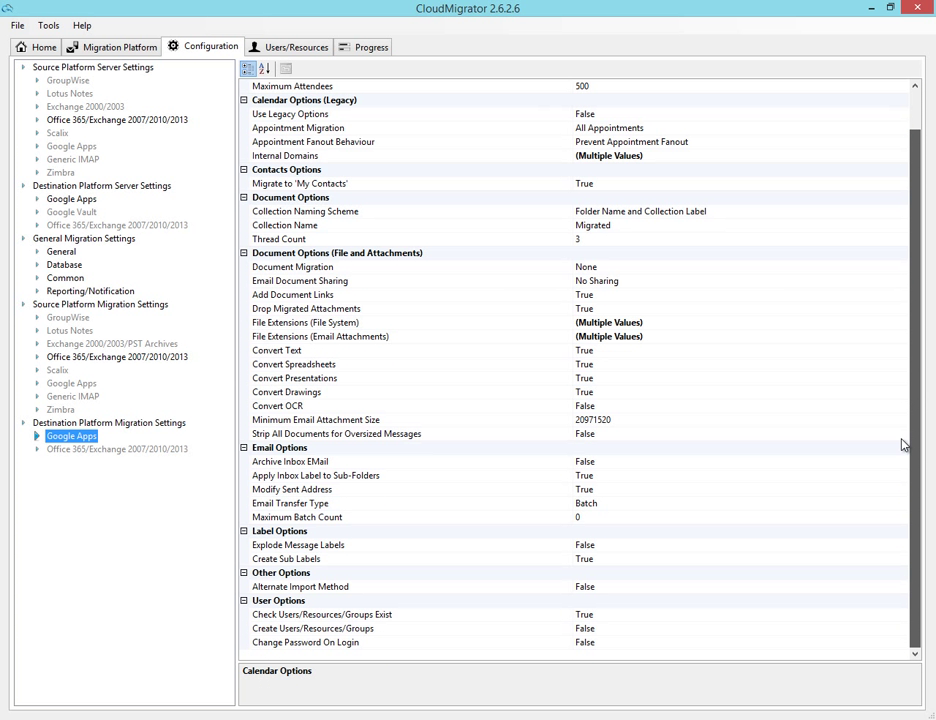
left_click(320, 630)
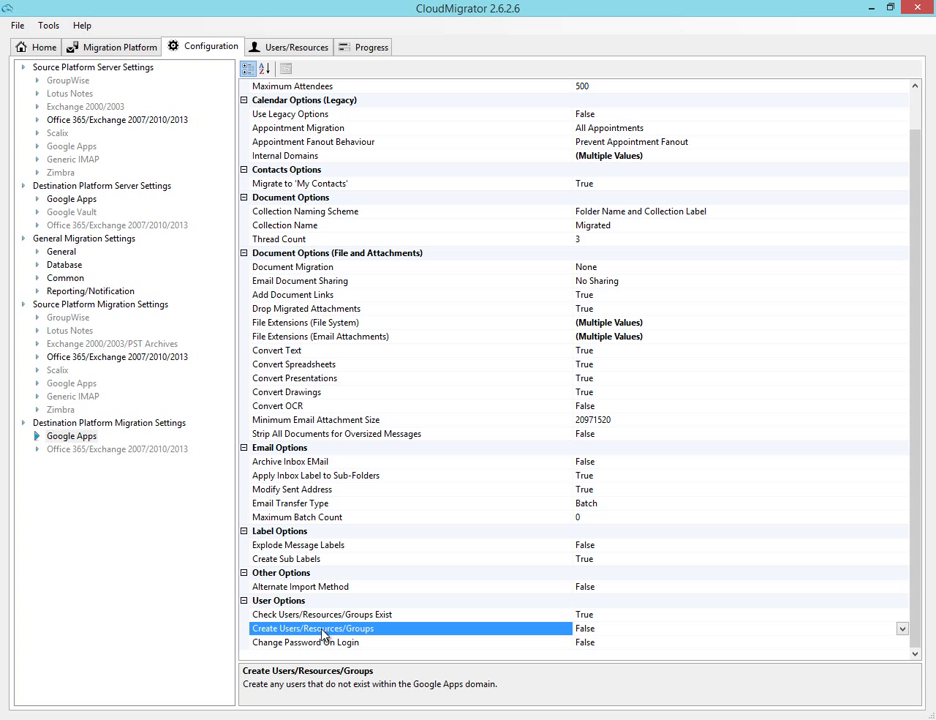
left_click(902, 629)
left_click(593, 644)
left_click(612, 643)
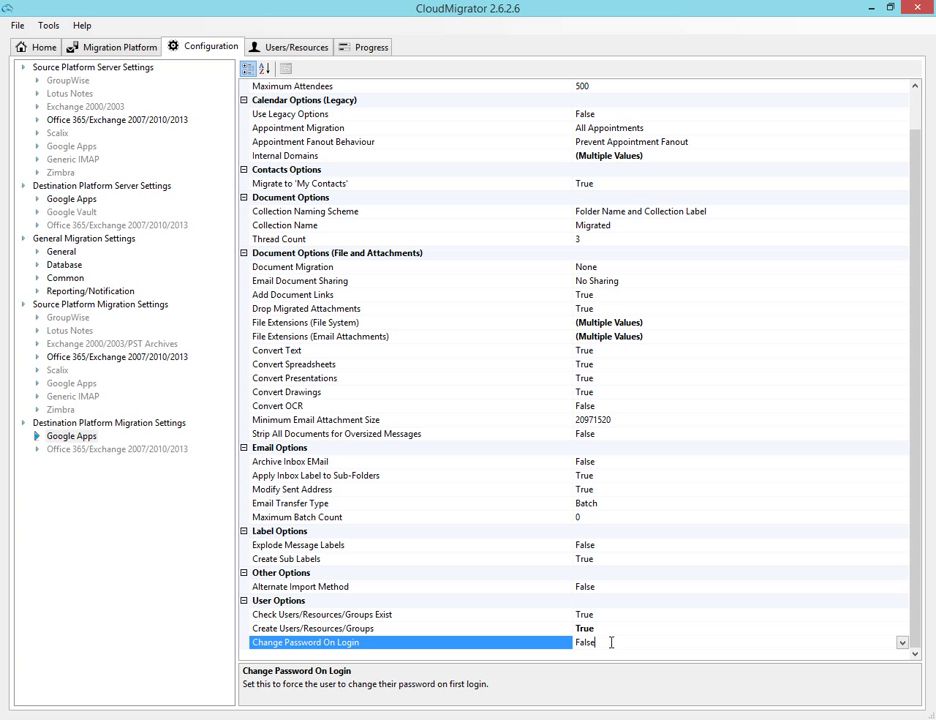
left_click(903, 643)
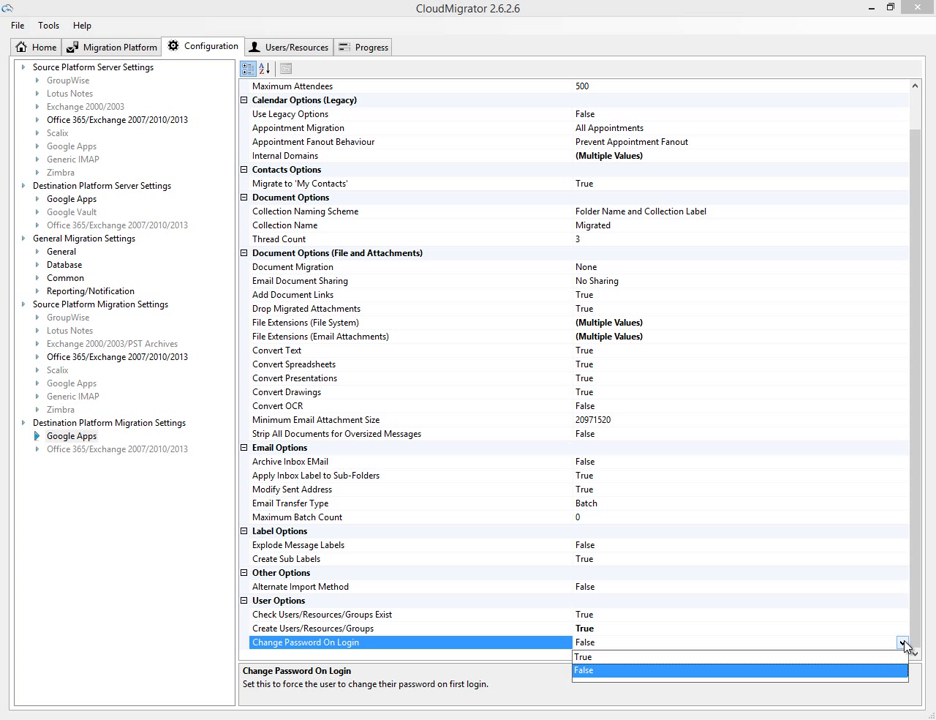
left_click(585, 657)
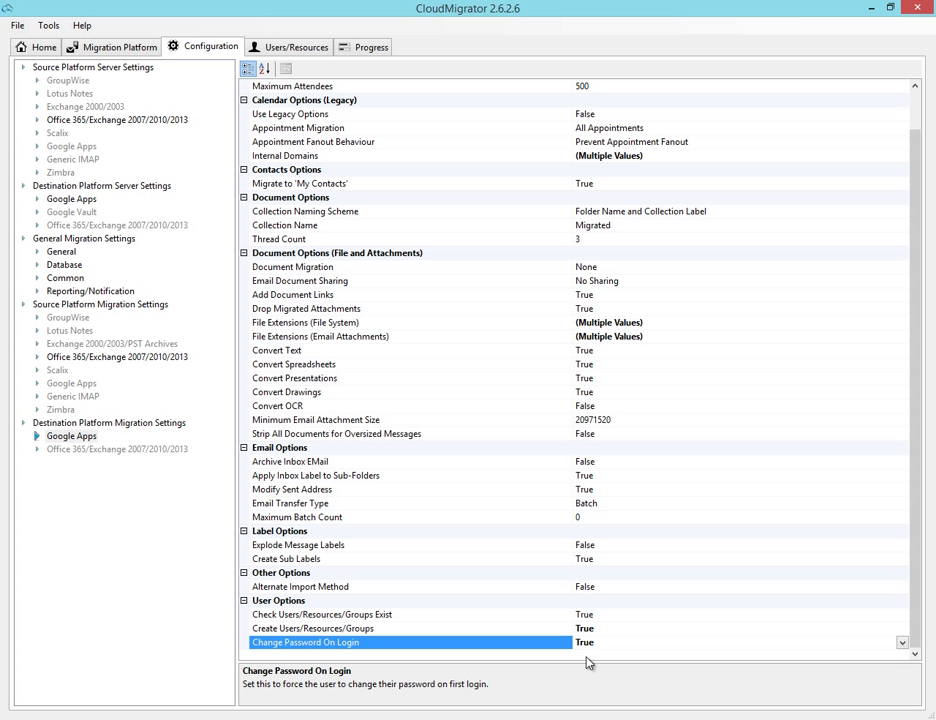
Step: Add a user row with export name and import name 'user'
left_click(282, 47)
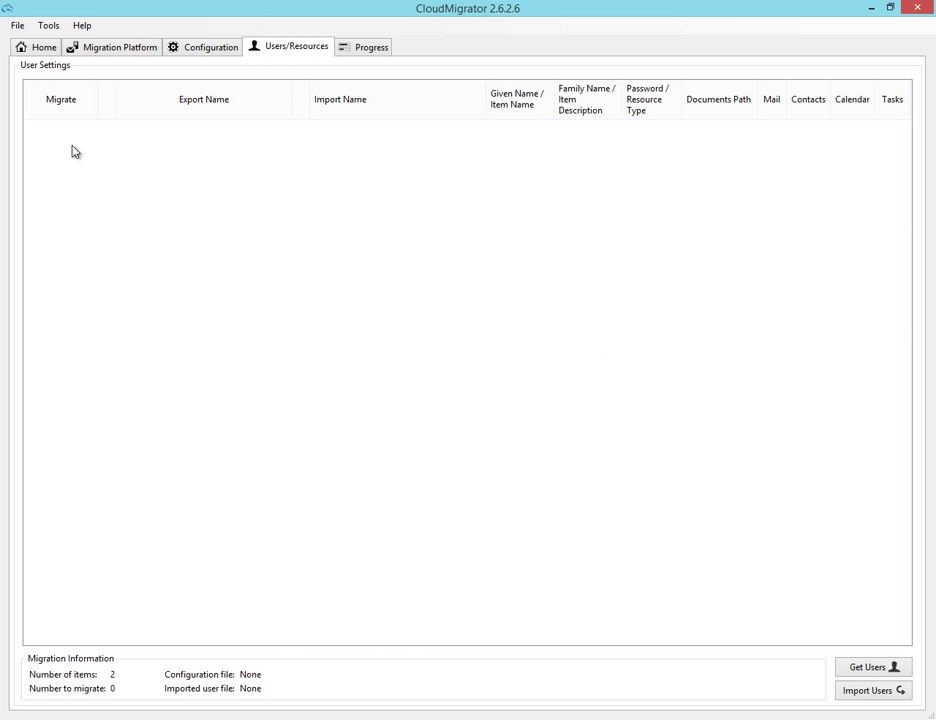
right_click(101, 137)
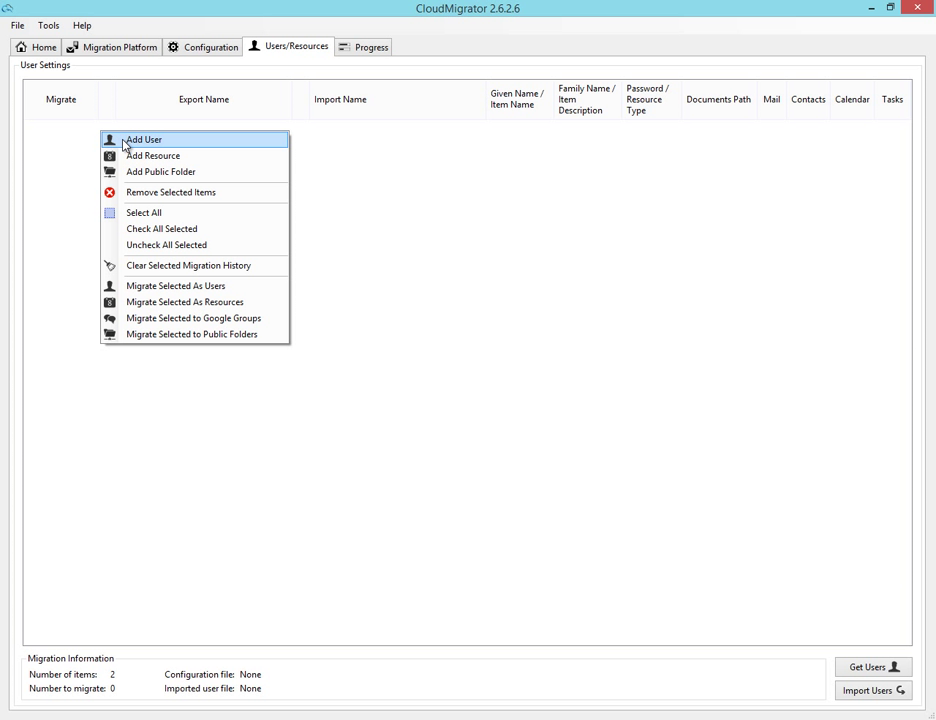
left_click(143, 140)
left_click(187, 134)
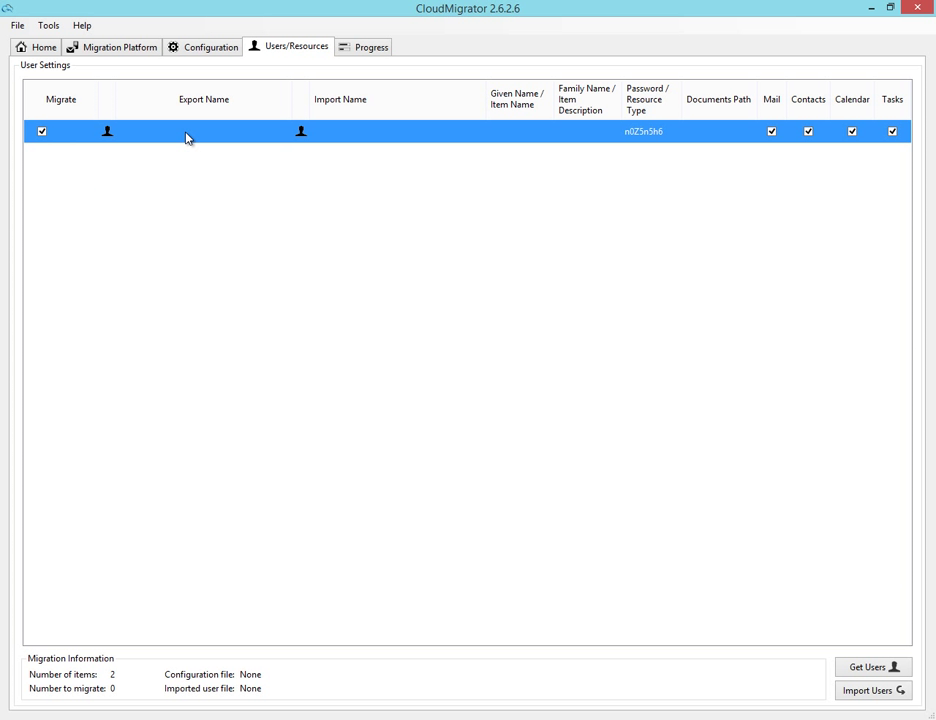
left_click(187, 134)
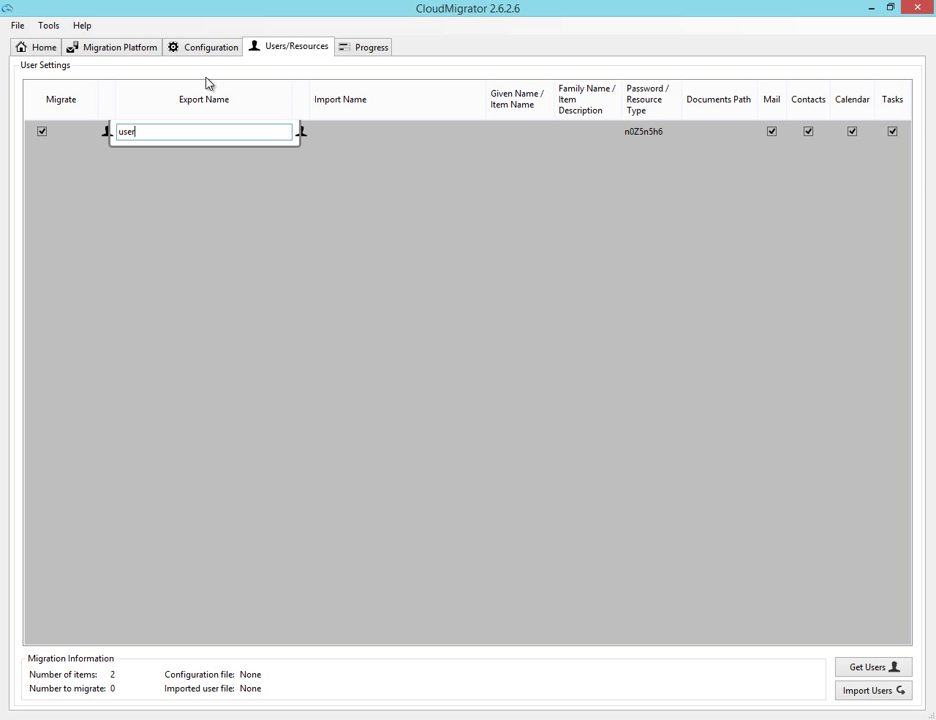
left_click(343, 135)
left_click(343, 131)
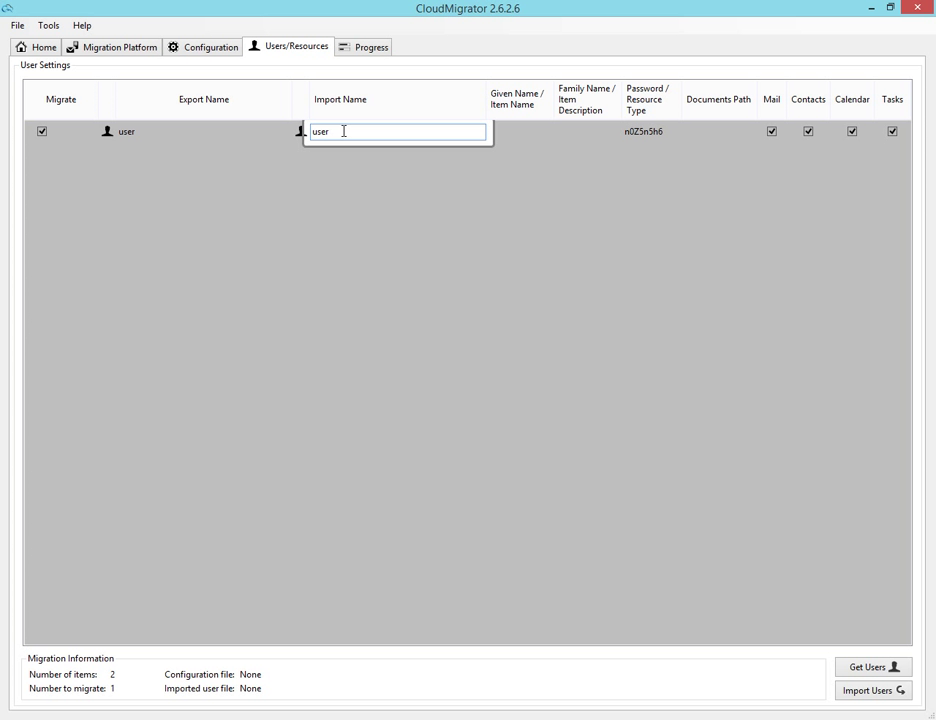
type("user")
left_click(520, 133)
Step: Give the user given name Test, family name User, and a new password
left_click(525, 131)
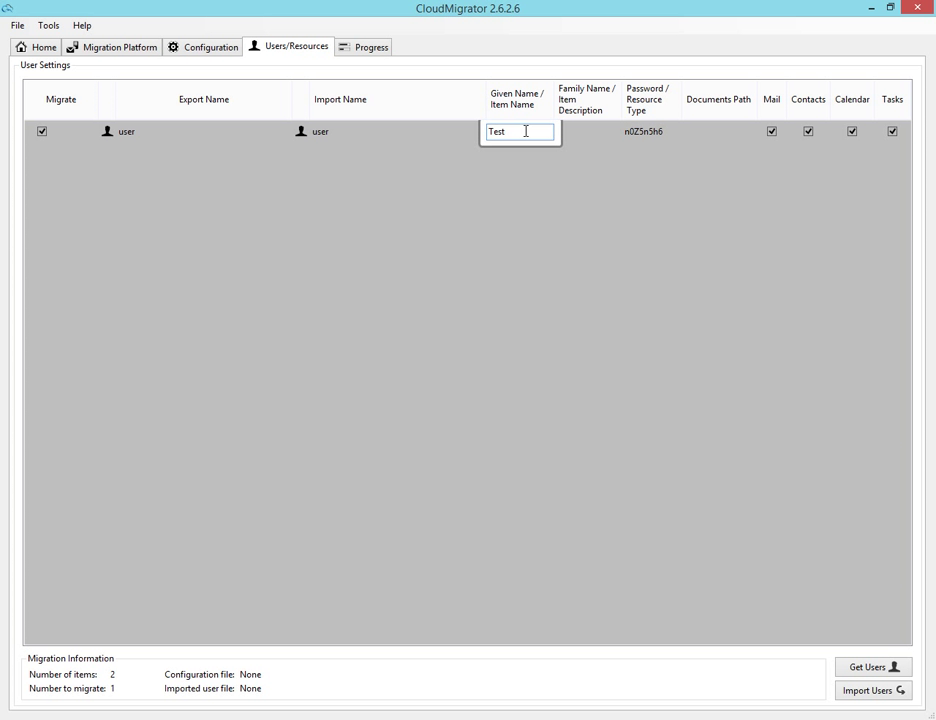
left_click(587, 133)
left_click(588, 131)
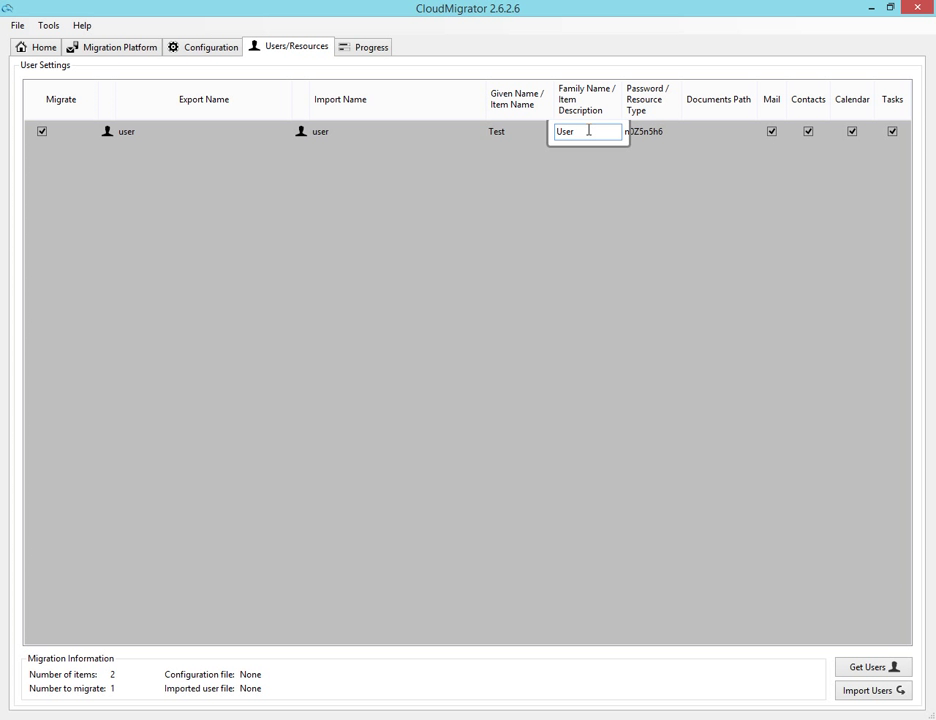
left_click(667, 136)
left_click(665, 132)
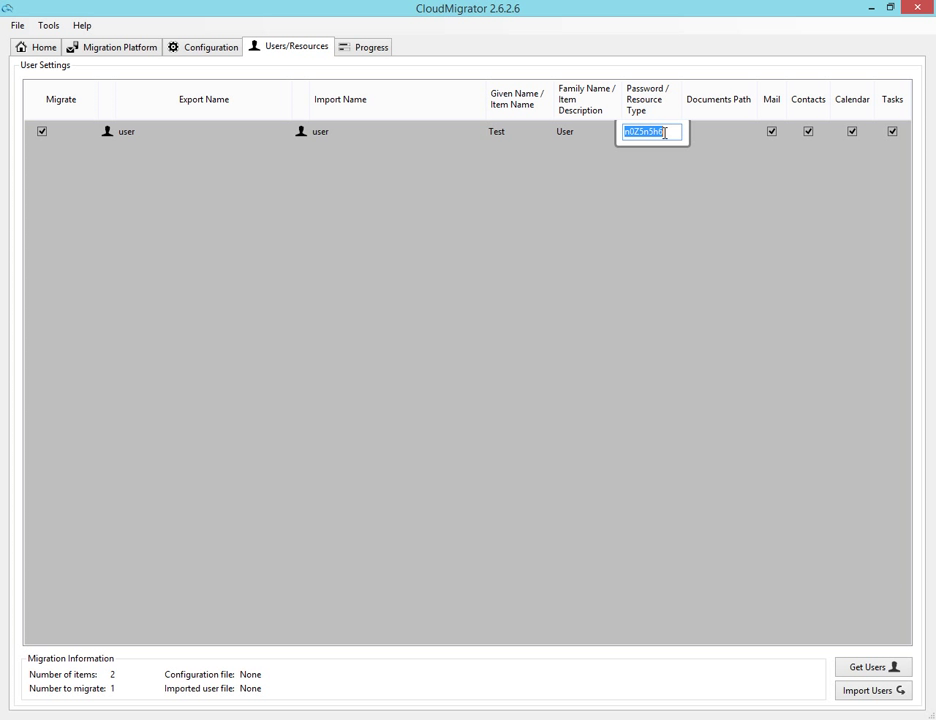
type("passw0rd")
left_click(673, 193)
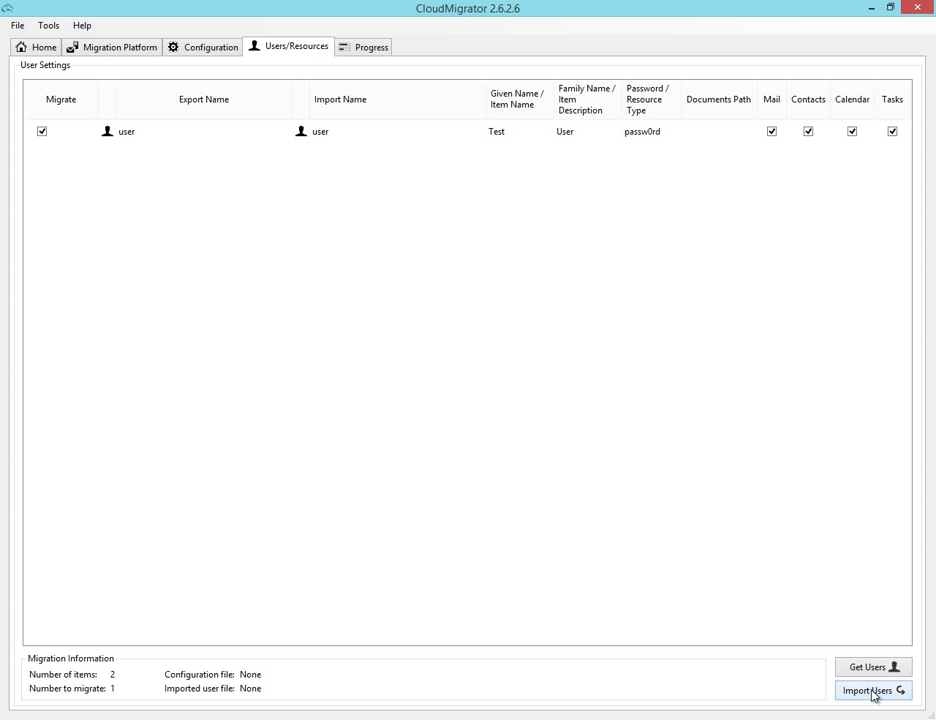
Step: Add a public folder row exporting Company Information as company.info, given name Company, family name Information
right_click(40, 155)
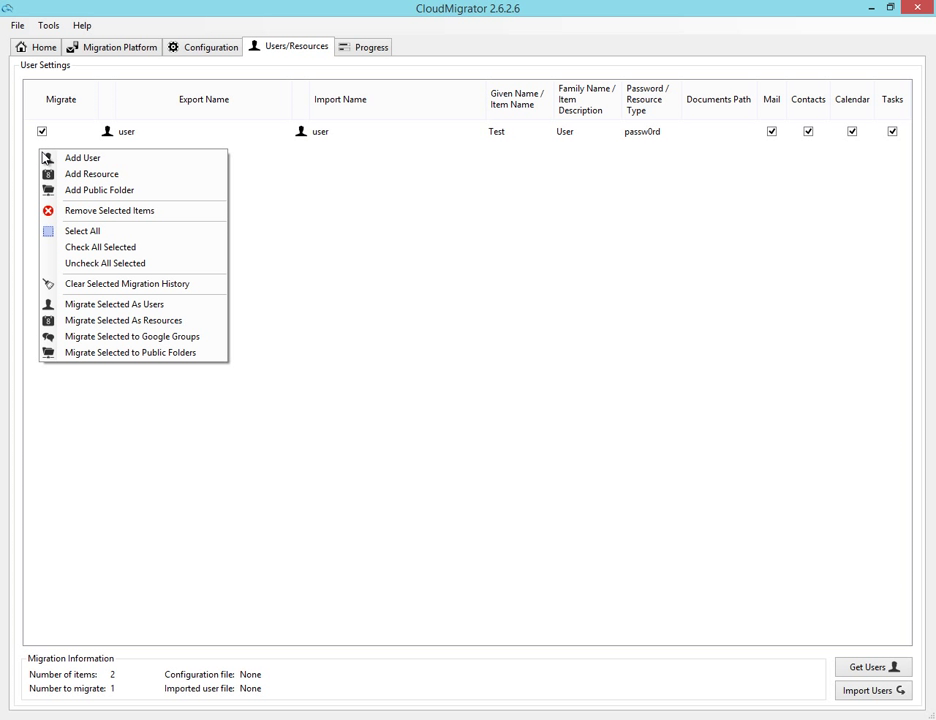
left_click(94, 196)
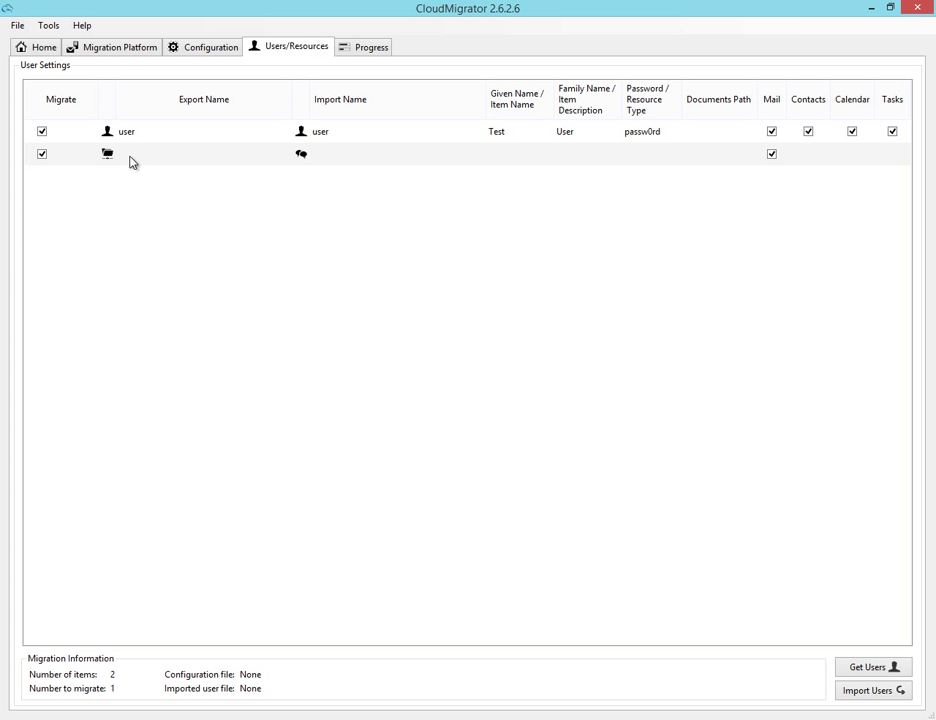
left_click(131, 158)
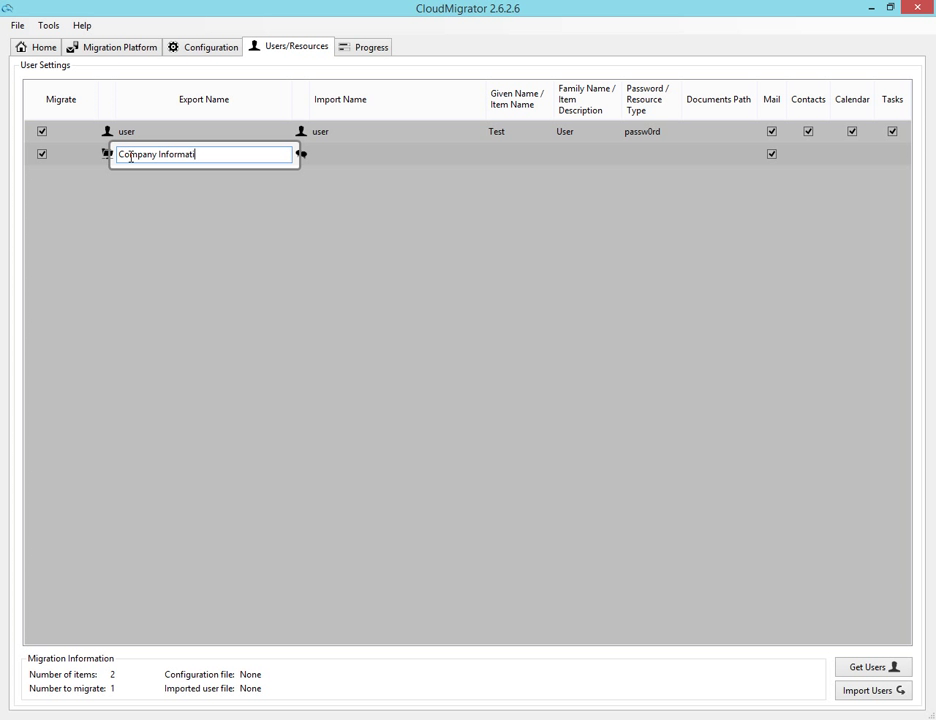
left_click(330, 156)
left_click(330, 155)
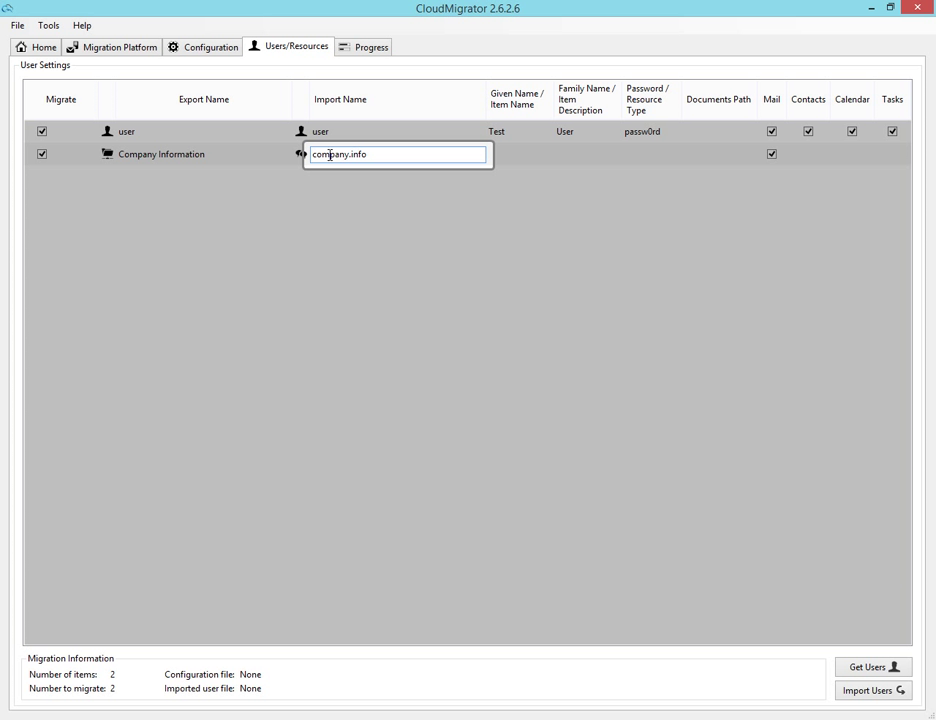
left_click(518, 156)
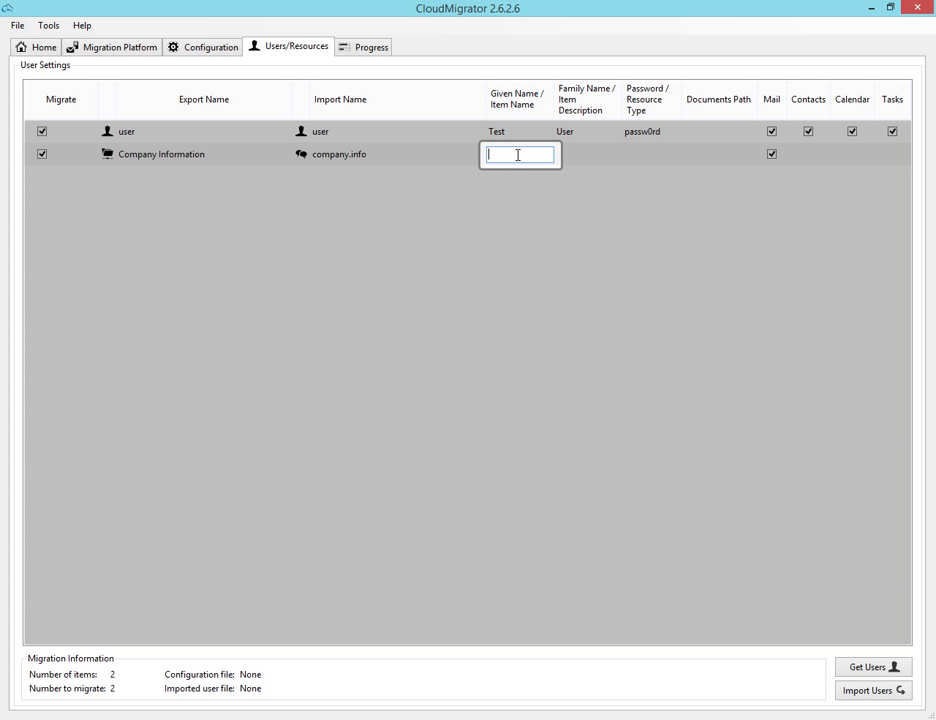
type("Company")
left_click(586, 156)
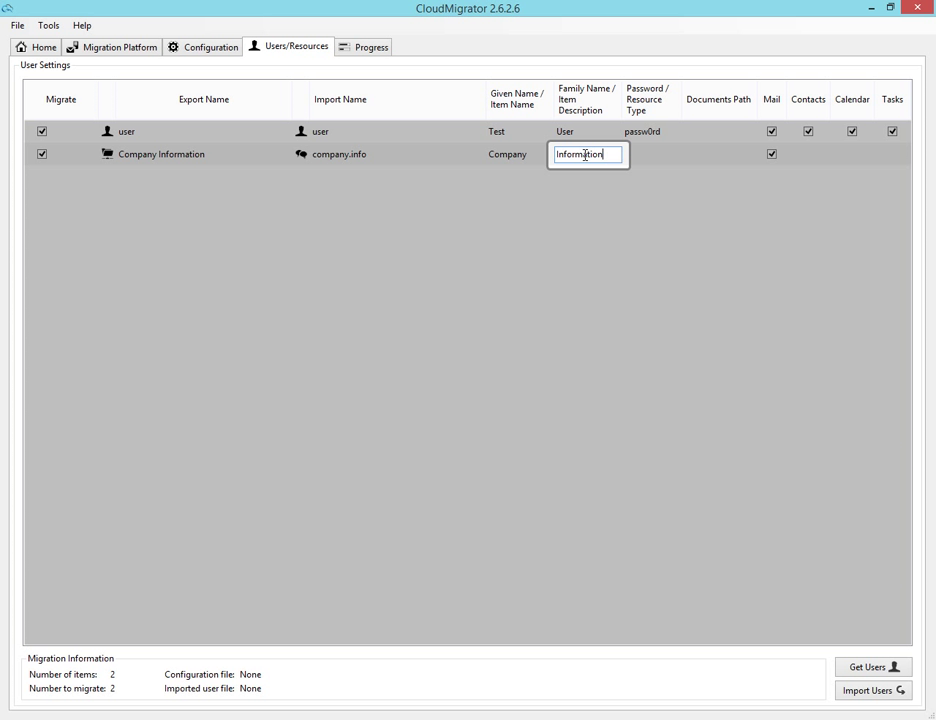
left_click(625, 315)
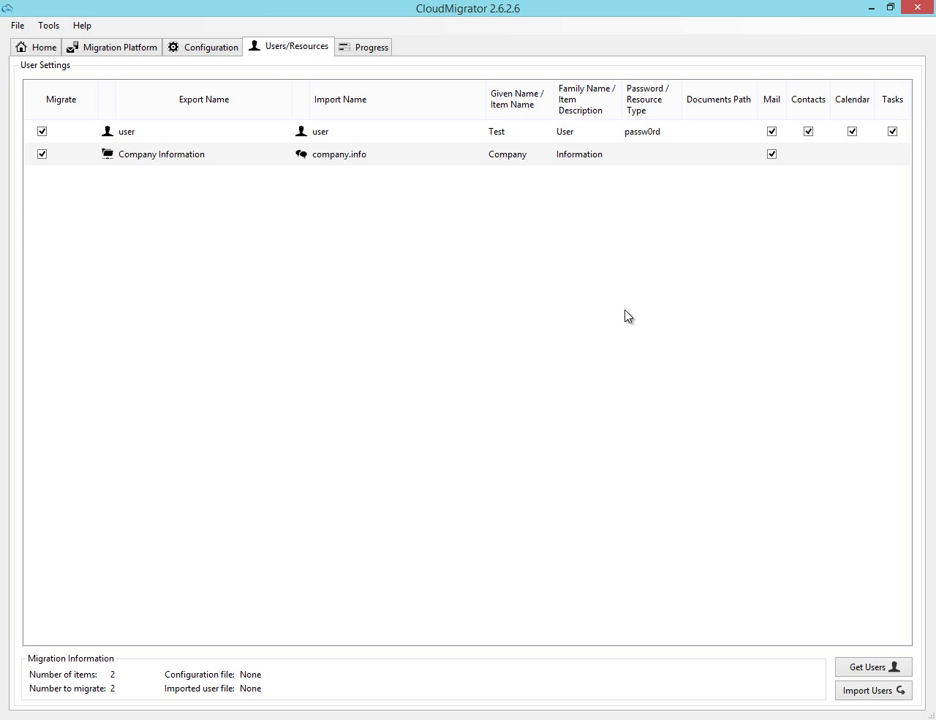
Step: Run the migration of company.info and the user from the Progress page
left_click(352, 50)
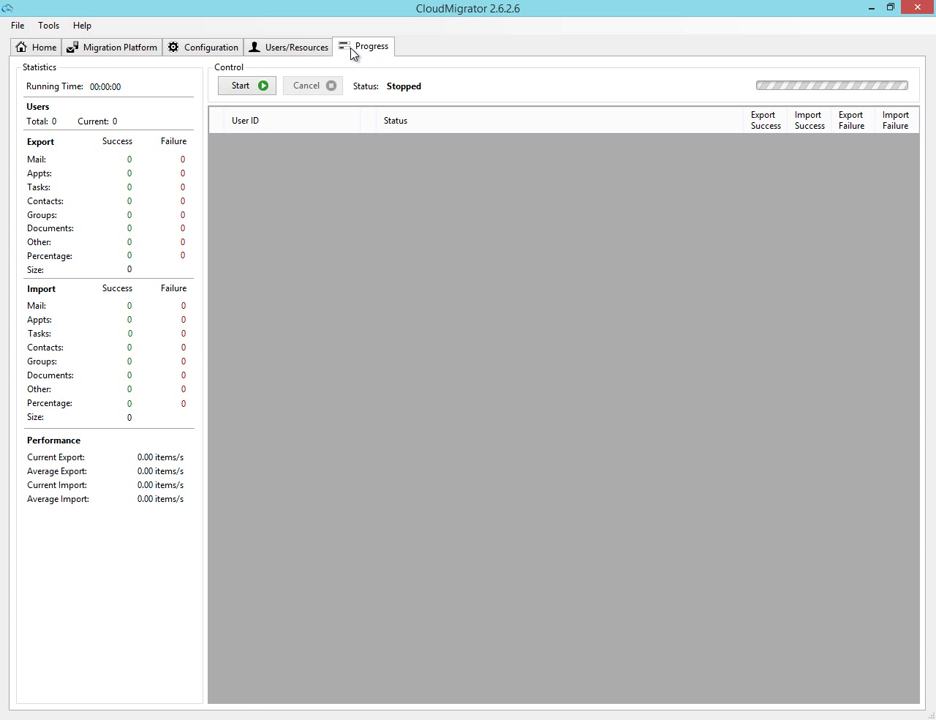
left_click(254, 90)
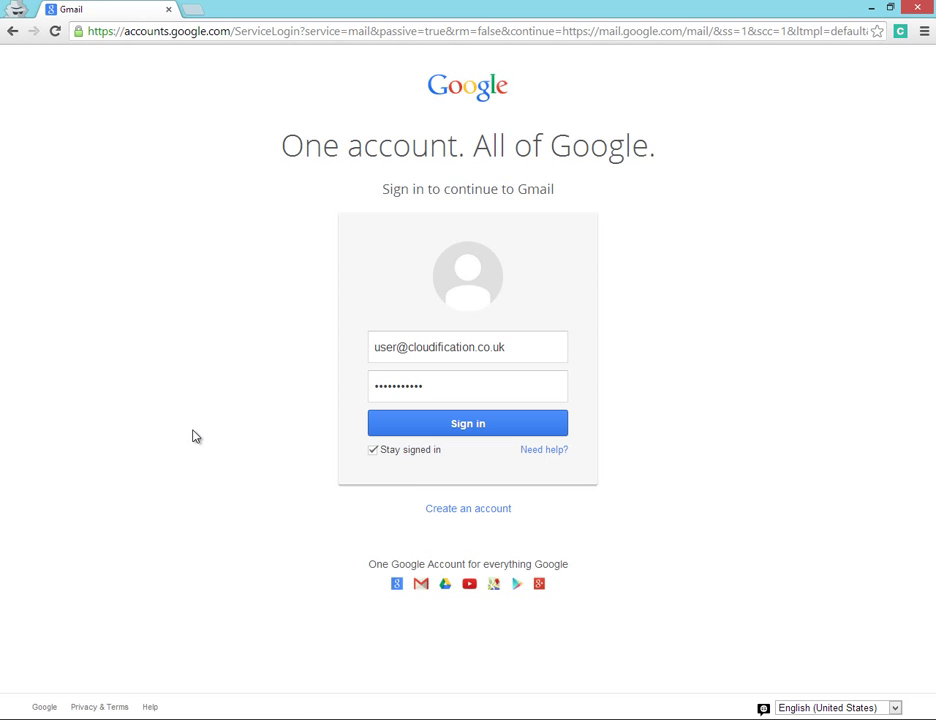
Step: Sign in as the migrated user, accept the terms after the captcha, and return to the six-message inbox
key("Return")
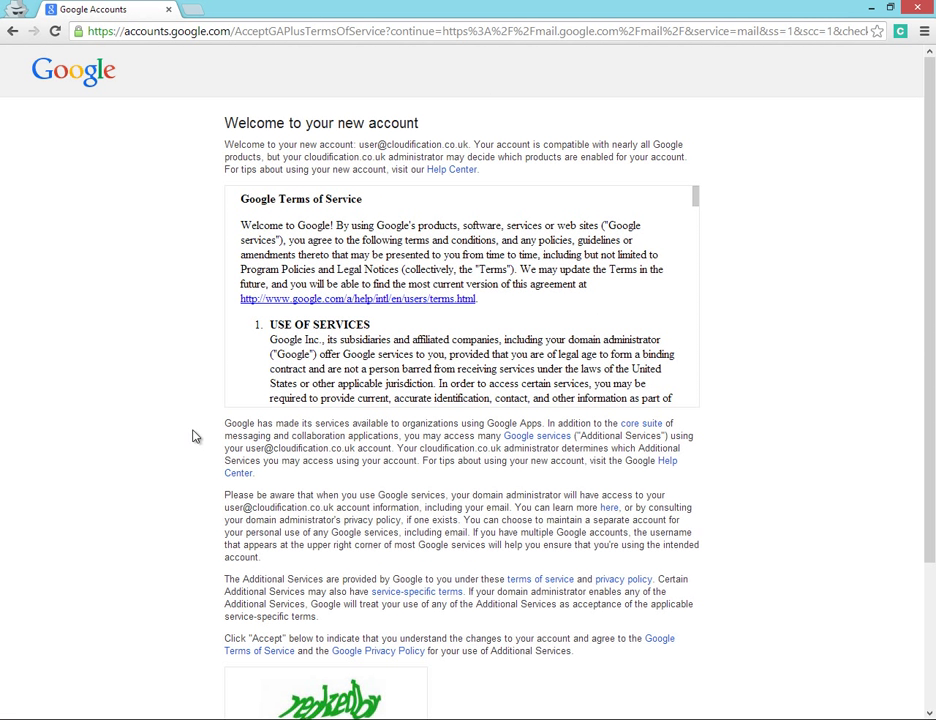
scroll(195, 436, "down", 3)
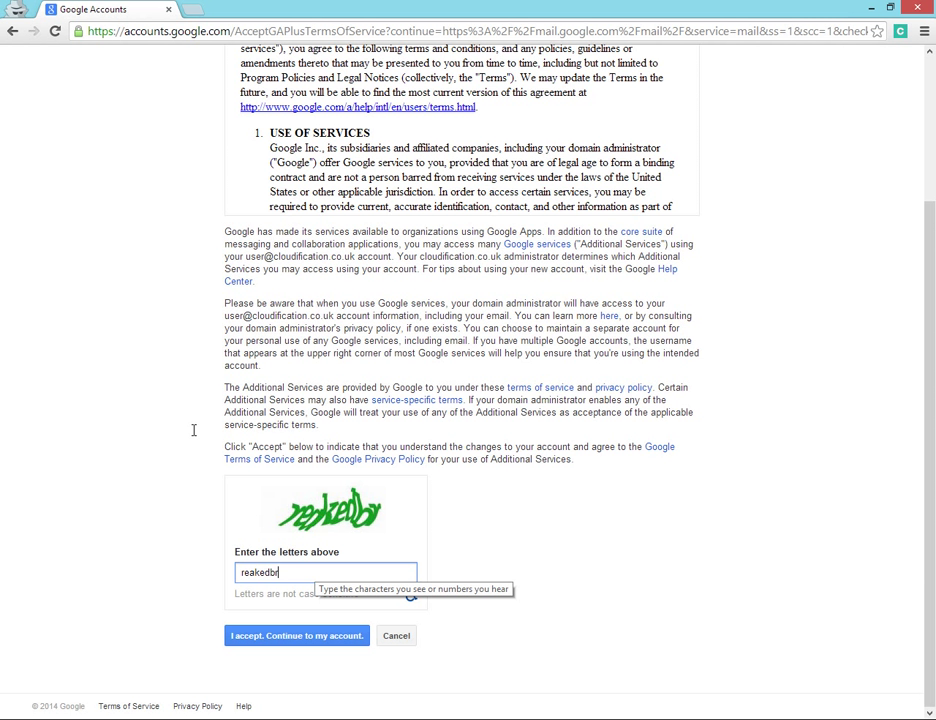
key("Return")
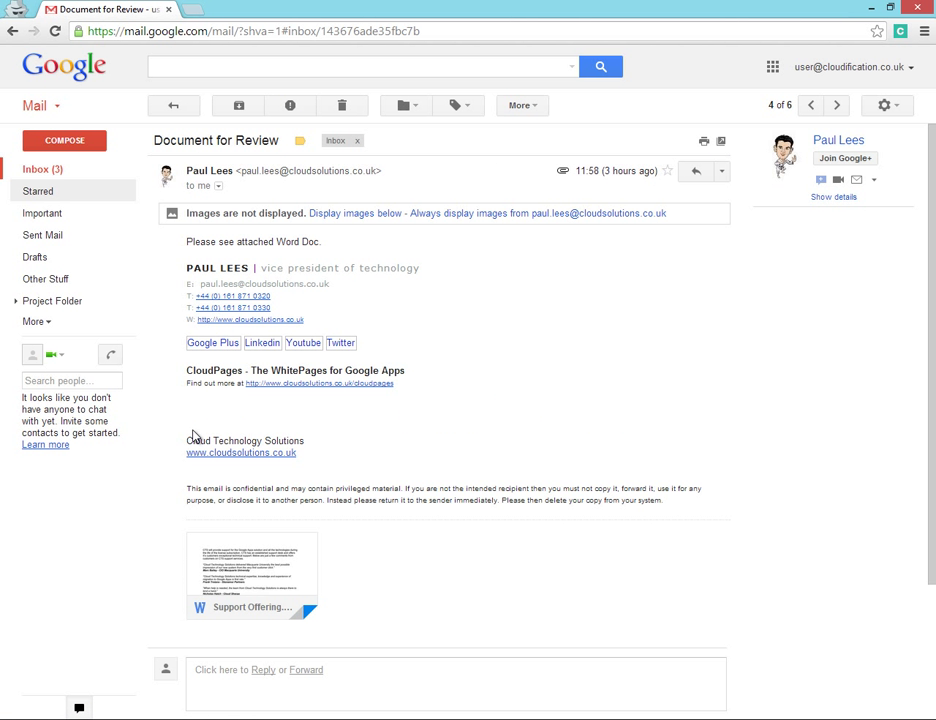
key("u")
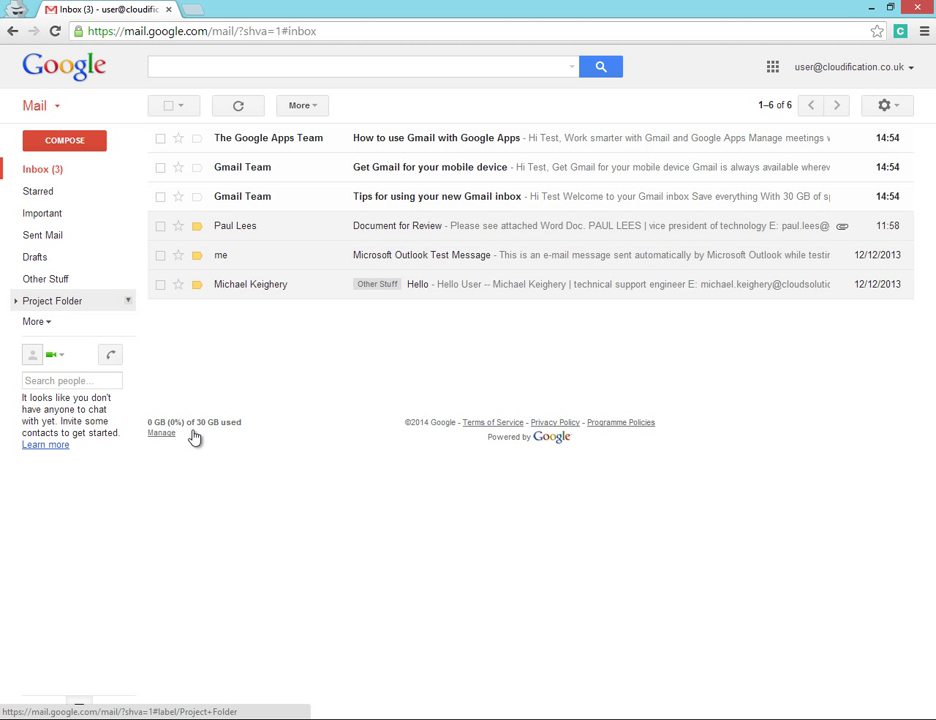
Step: Open the Cloud Technology Solutions sublabel under Project Folder to view the migrated message
left_click(55, 301)
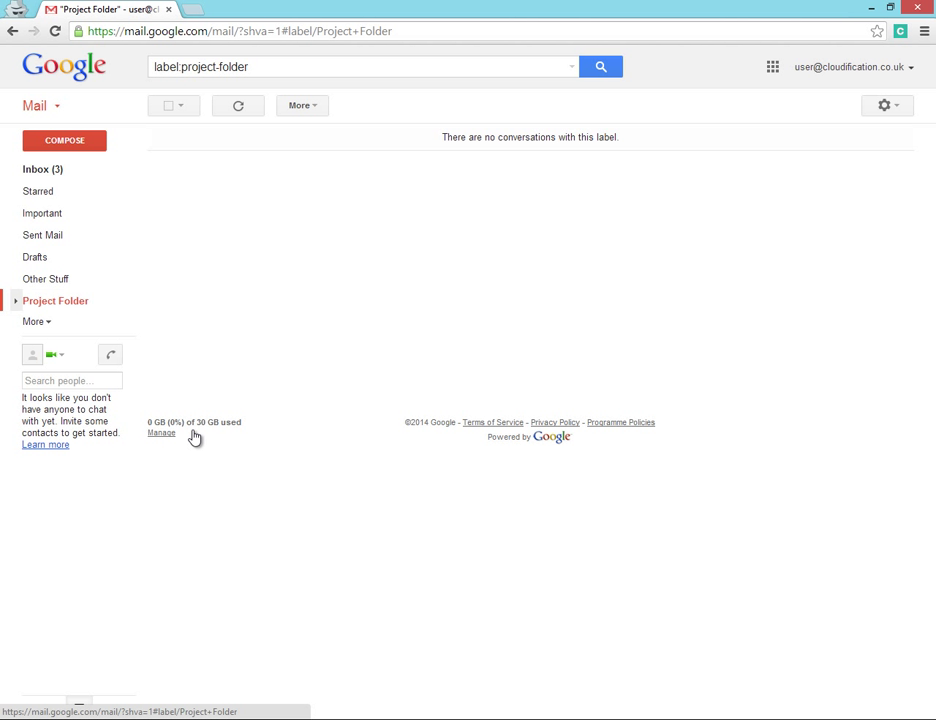
left_click(15, 301)
left_click(70, 323)
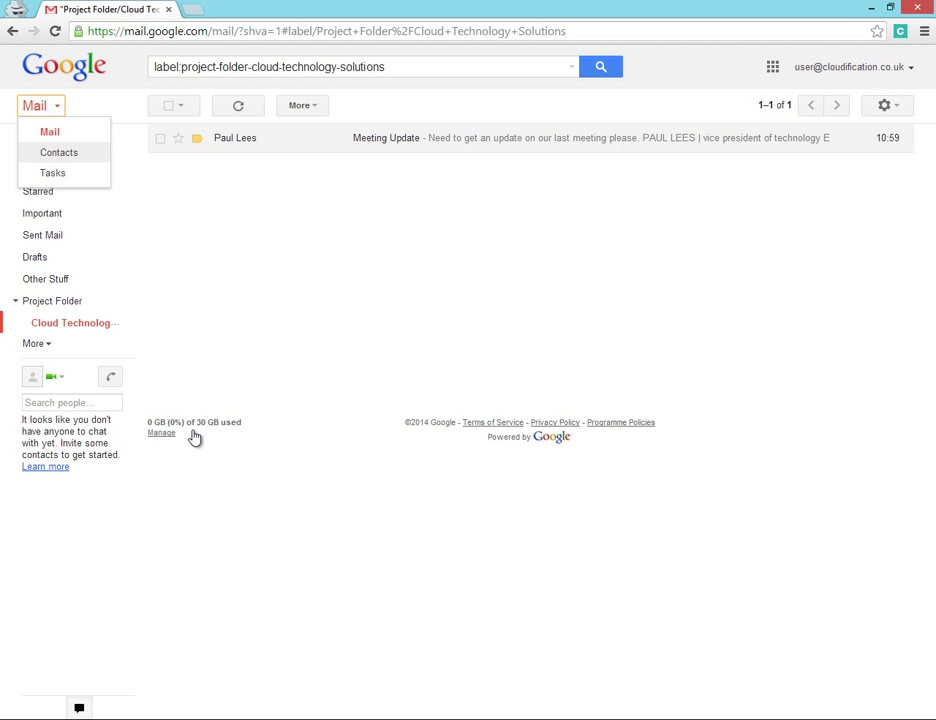
Step: Check the three migrated contacts and the Migrate off Hosted Exchange task, then launch Calendar
key("Down")
key("Return")
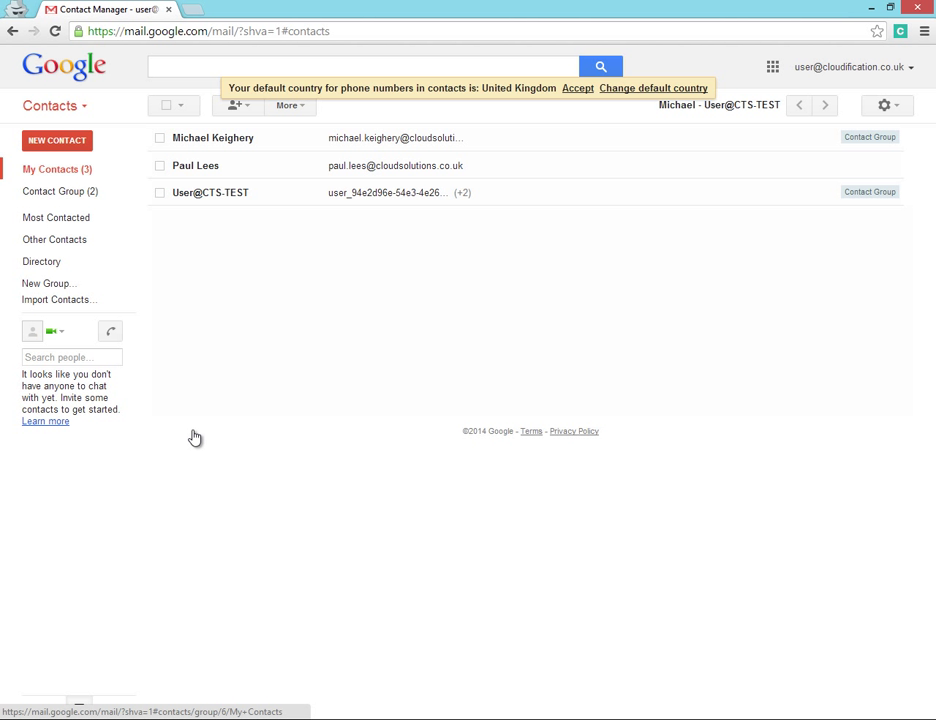
key("Return")
key("Down")
key("Return")
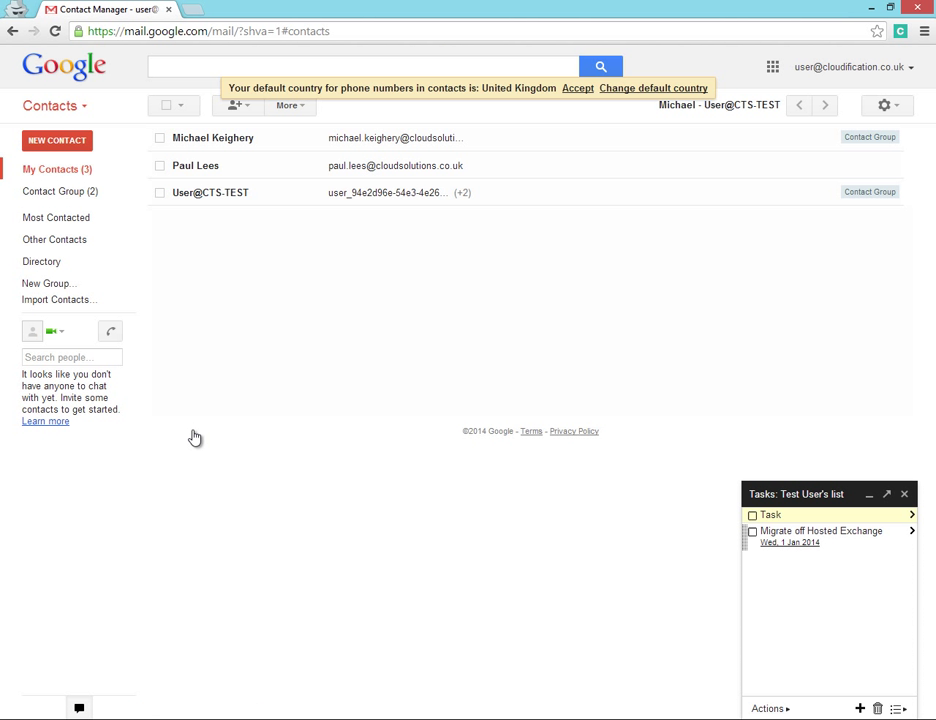
key("Tab")
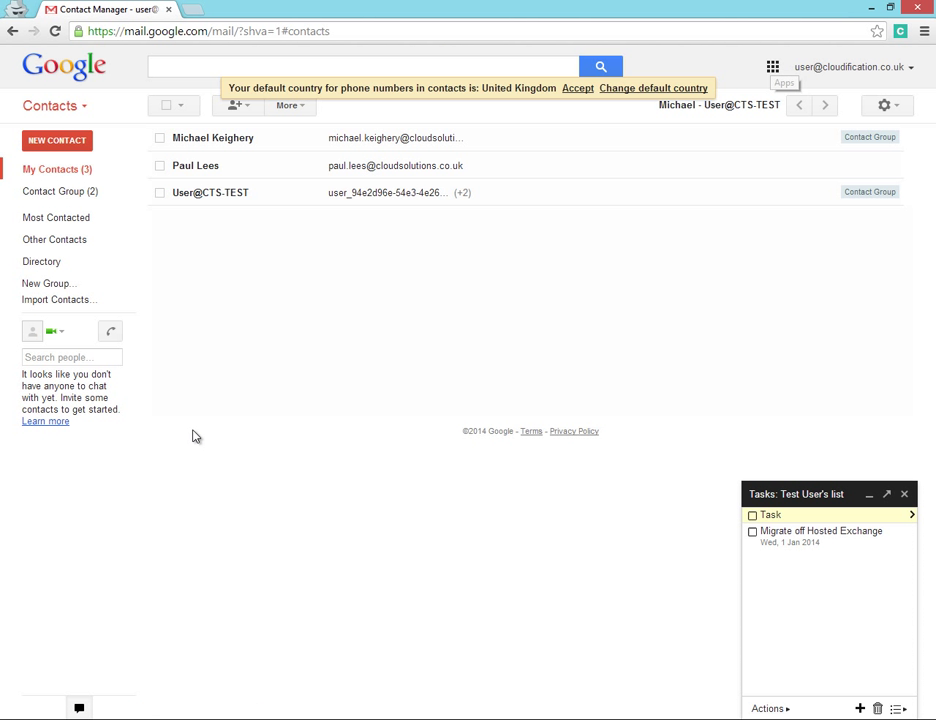
key("Return")
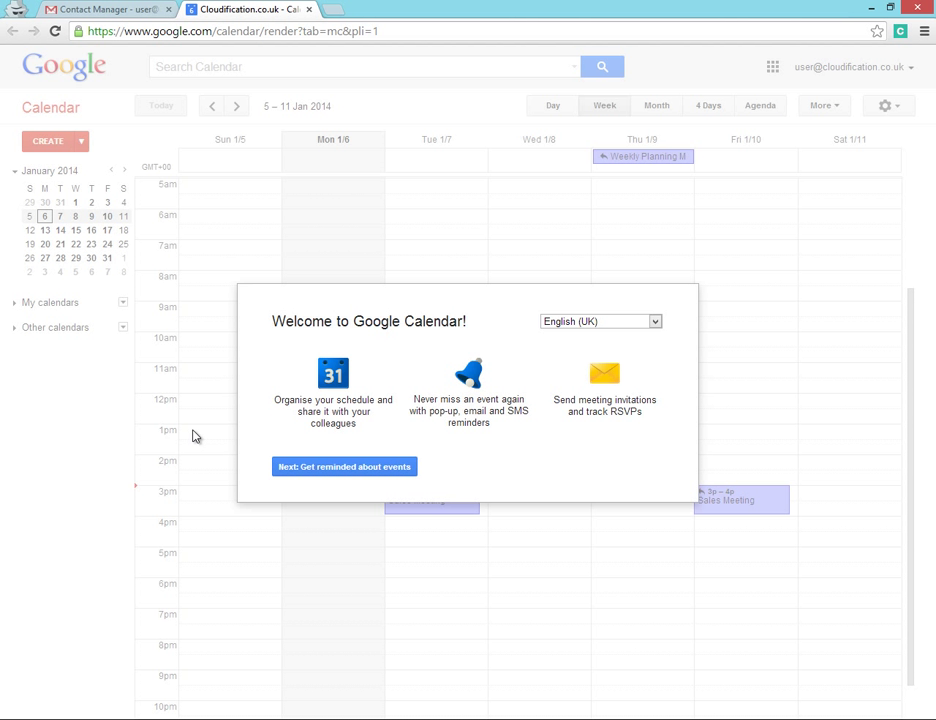
Step: Step through the Google Calendar welcome tour to reveal the 5–11 Jan 2014 migrated meetings
key("Return")
key("Return")
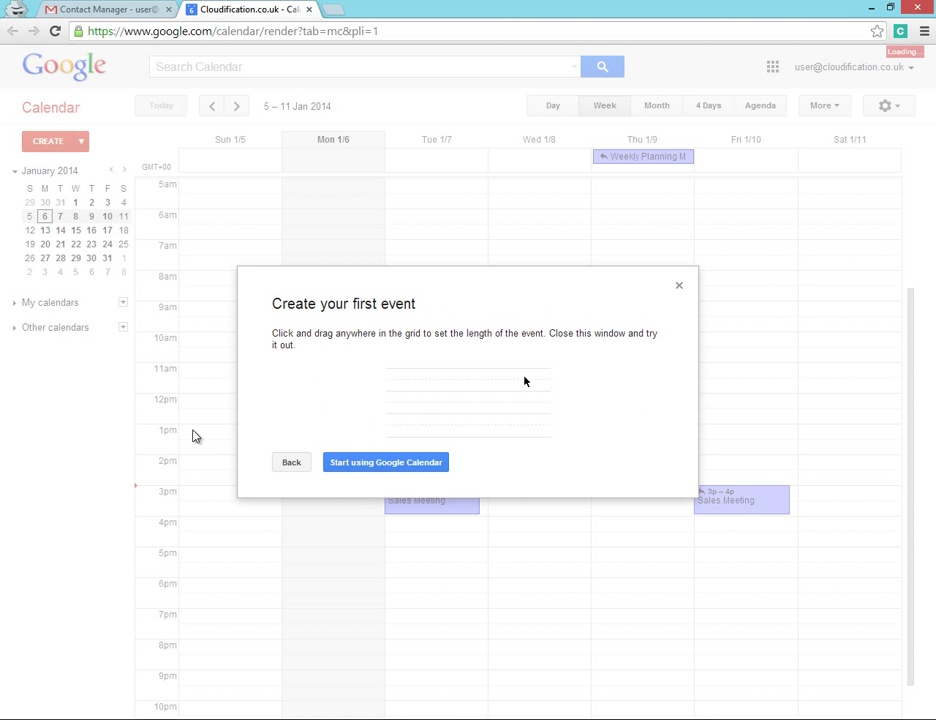
key("Return")
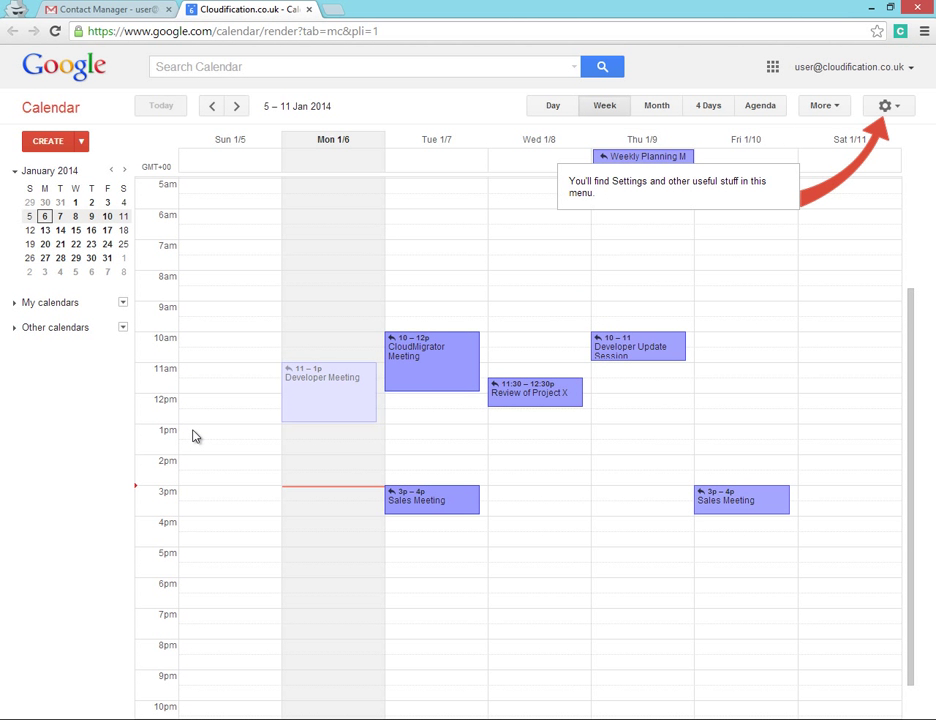